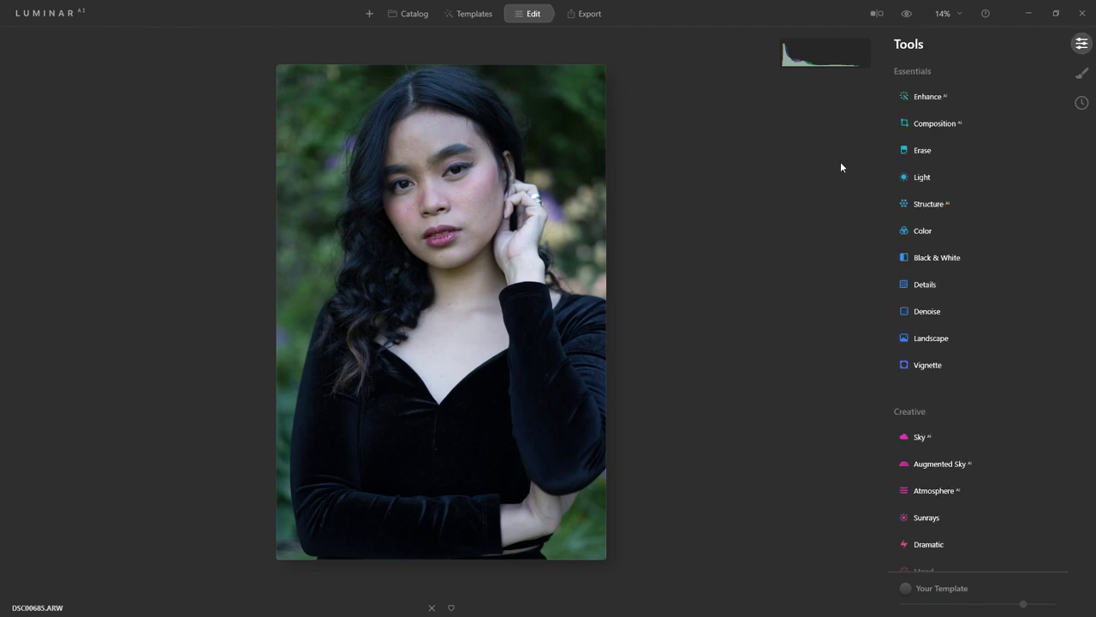
Step: Set the Enhance AI Accent to 51 and compare the portrait before and after the adjustment
click(928, 98)
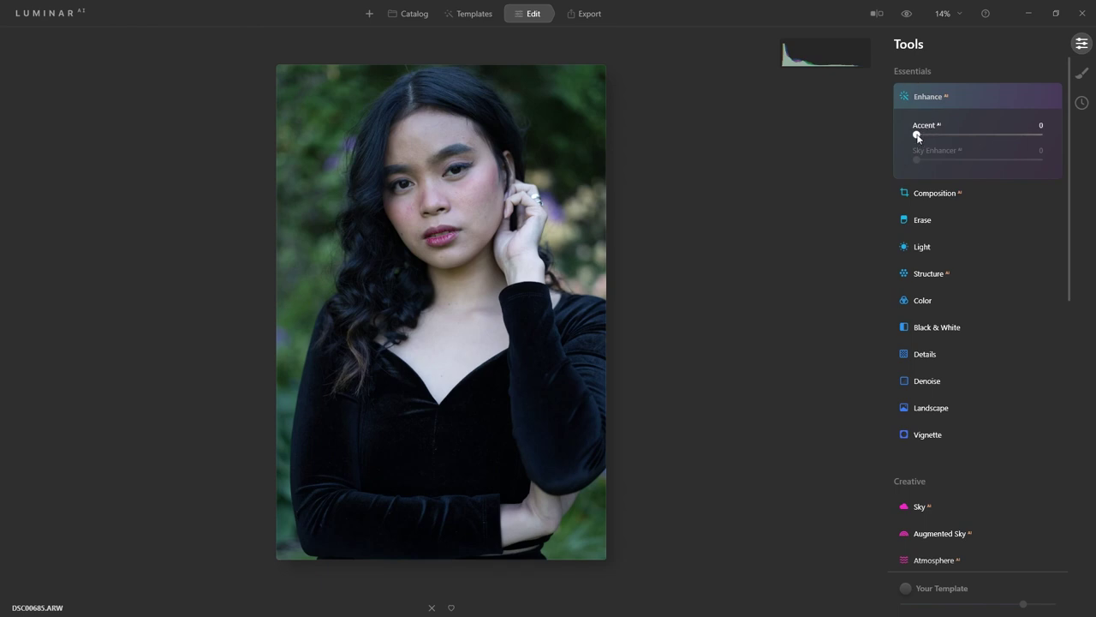
drag(917, 137, 981, 142)
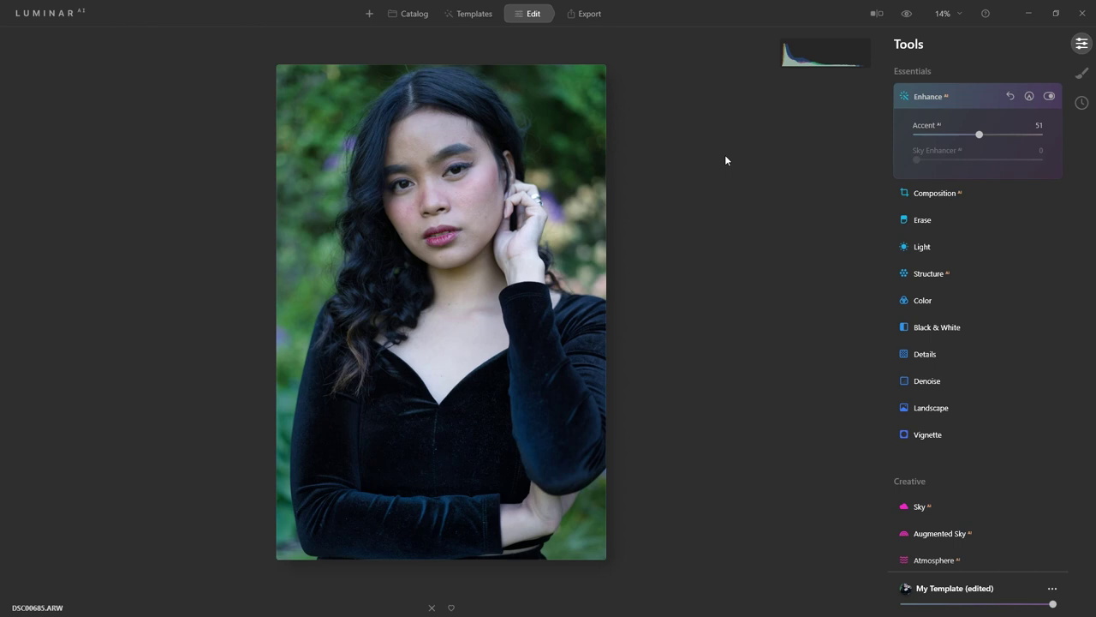
key(backslash)
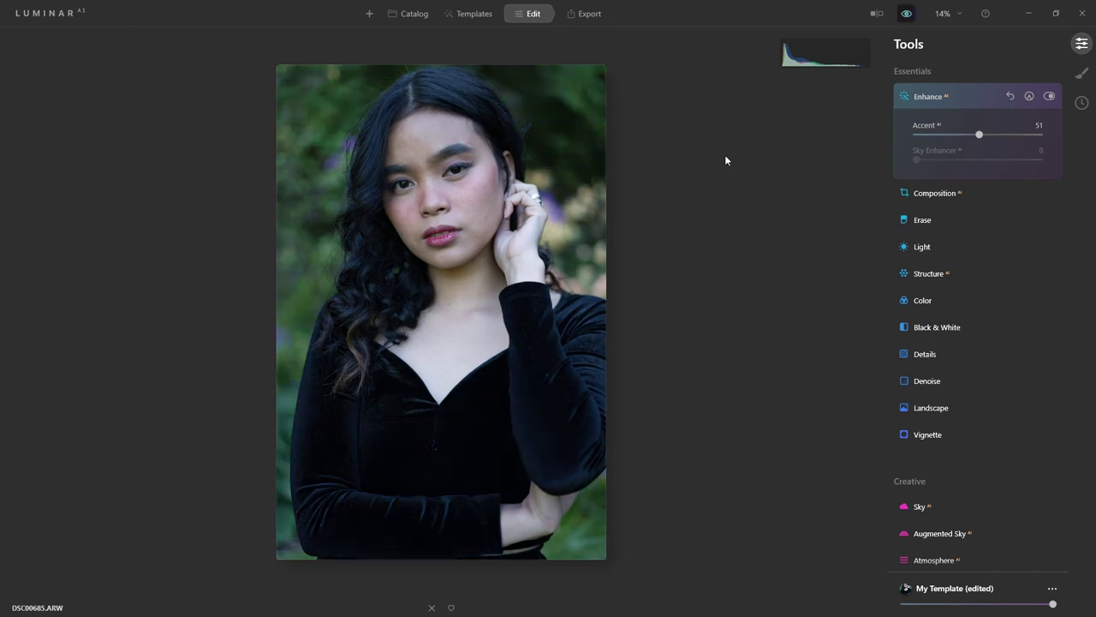
key(backslash)
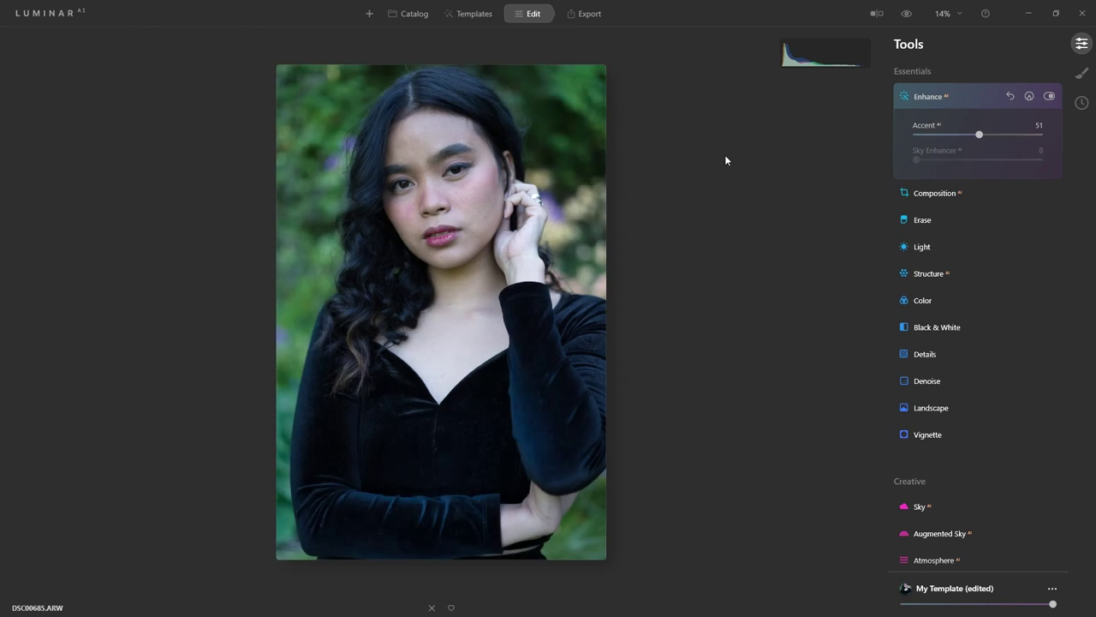
key(backslash)
key(backslash)
click(914, 101)
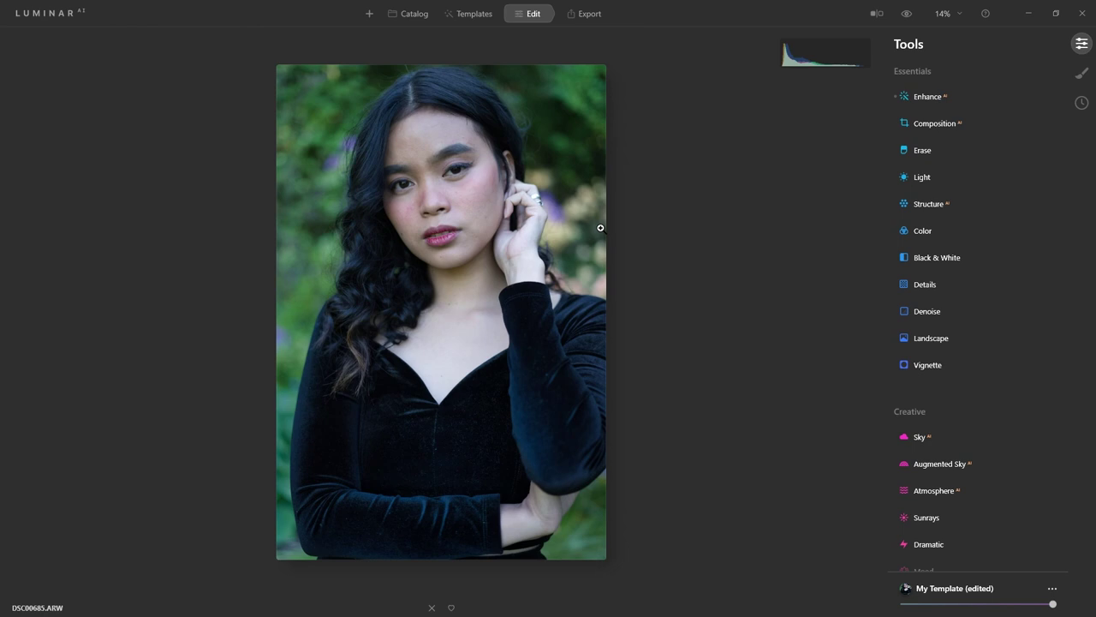
Step: Examine the face up close for blemishes, redness and stray hairs, and look over the available editing tools
scroll(509, 231, up, 3)
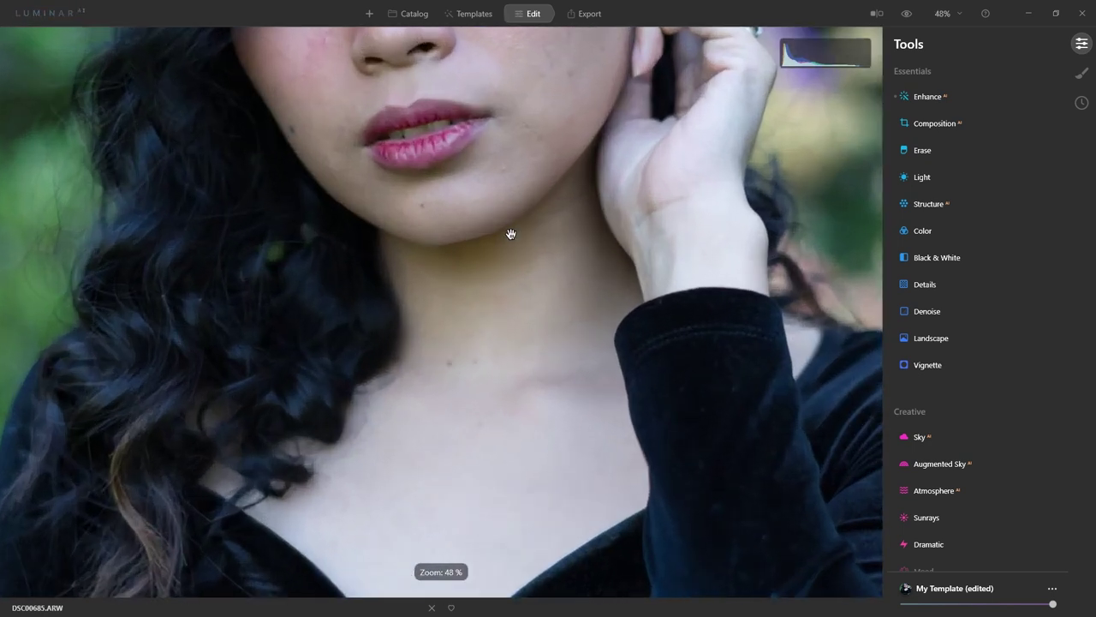
drag(497, 142, 472, 343)
drag(506, 254, 482, 298)
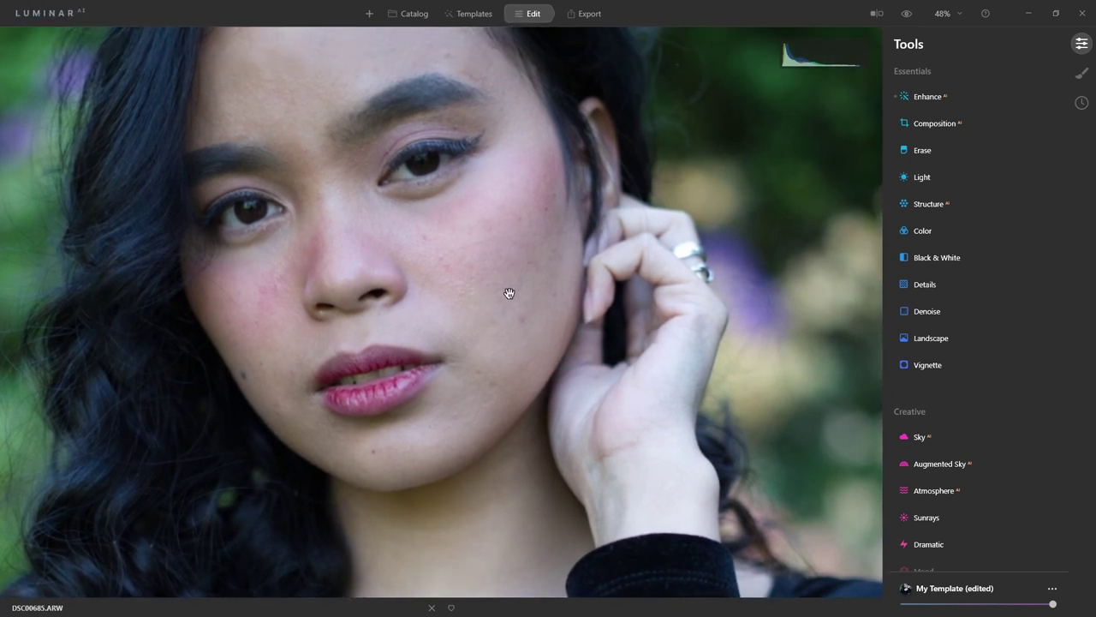
scroll(509, 294, up, 3)
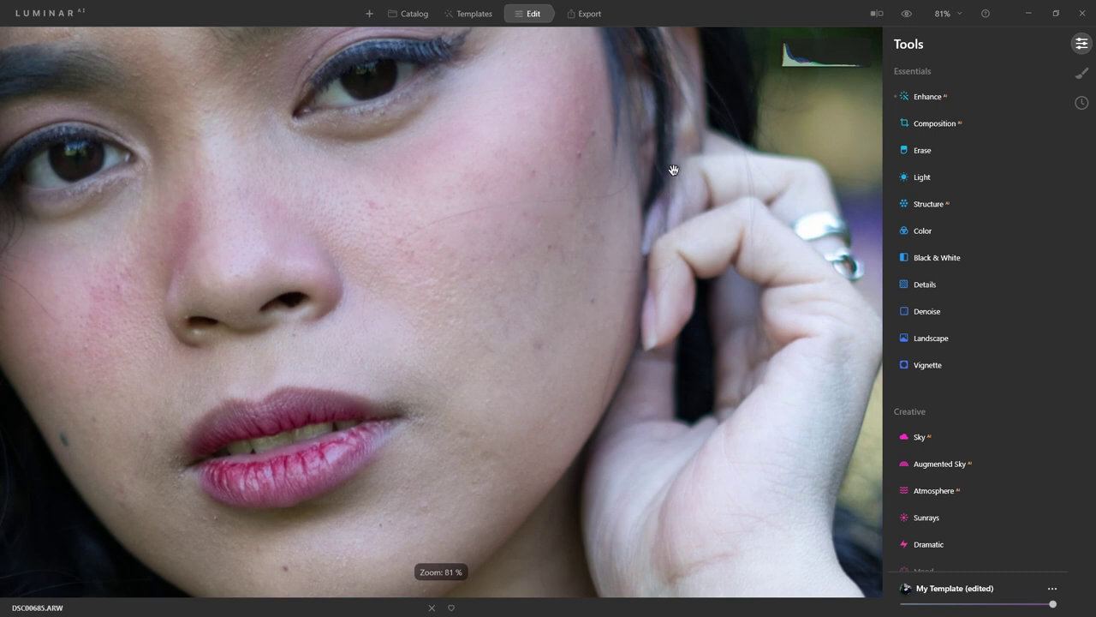
drag(386, 335, 531, 303)
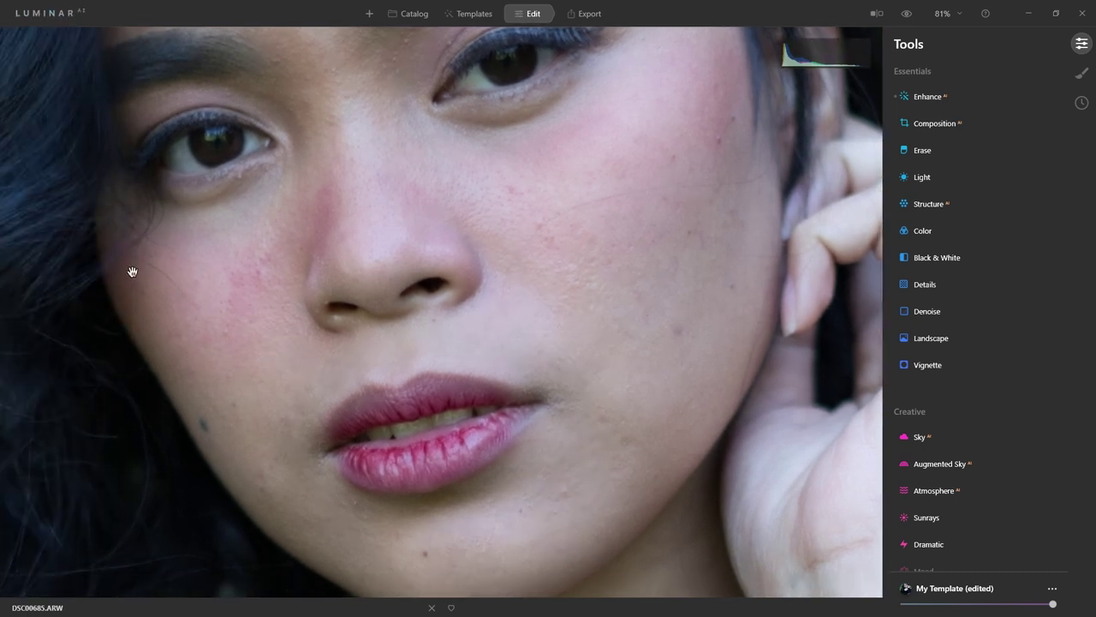
drag(676, 326, 577, 321)
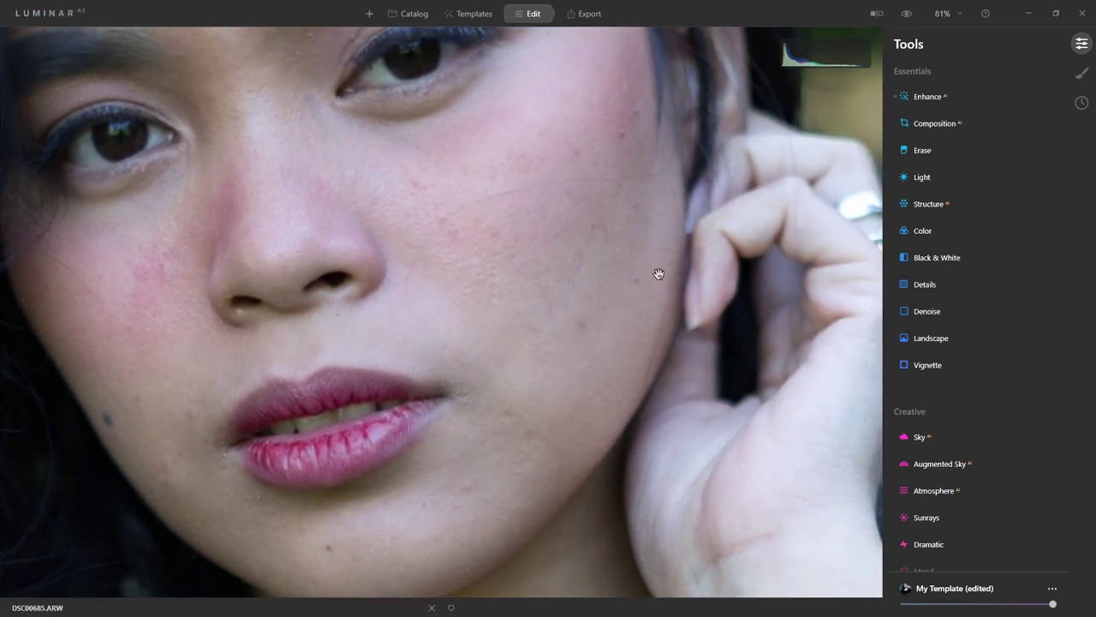
drag(538, 262, 516, 335)
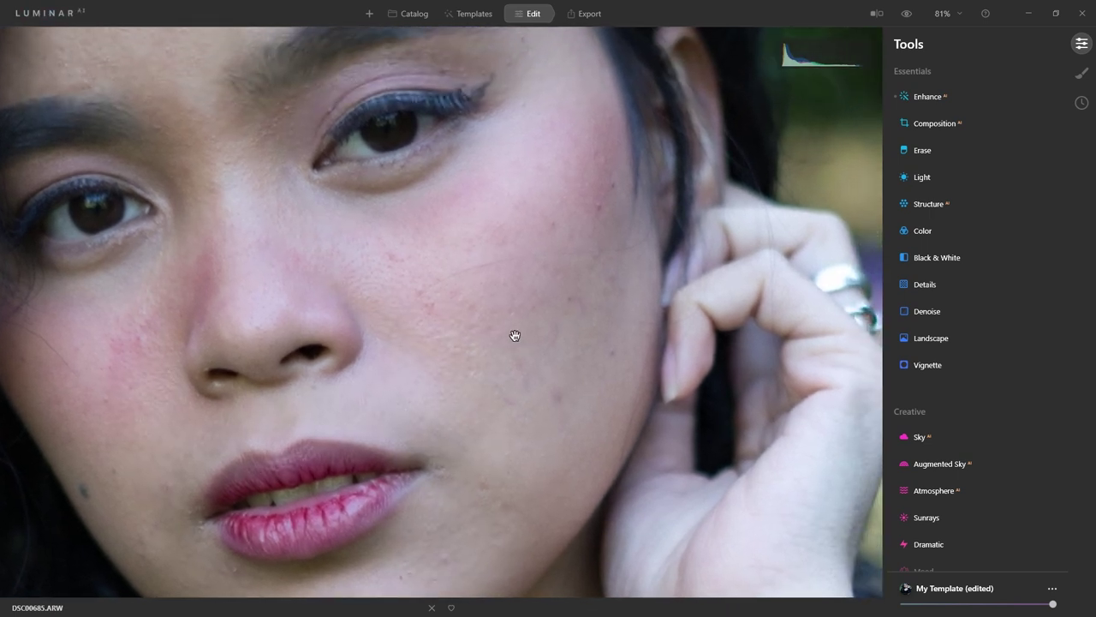
scroll(933, 324, down, 6)
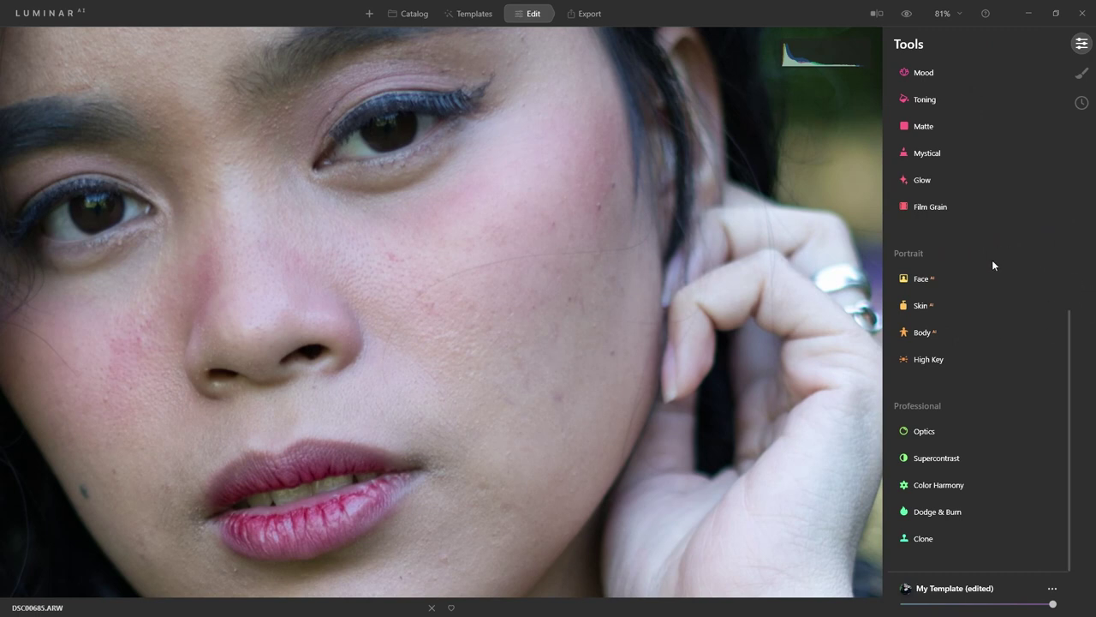
scroll(992, 261, up, 5)
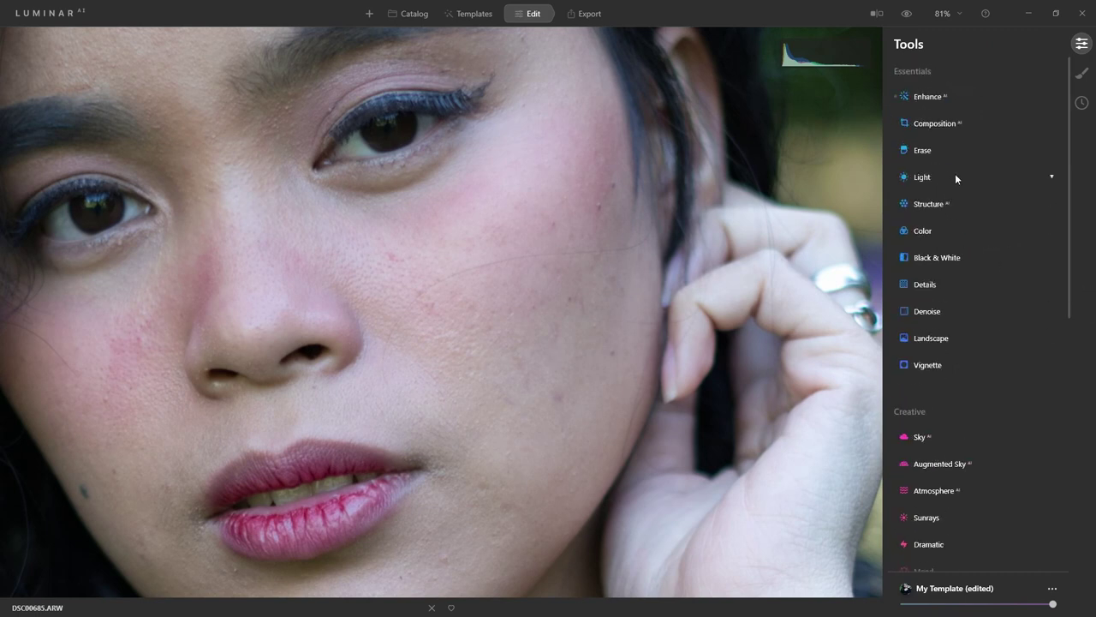
Step: Try warming the portrait's white balance in Light with Temperature 9147 and Tint 31
click(952, 173)
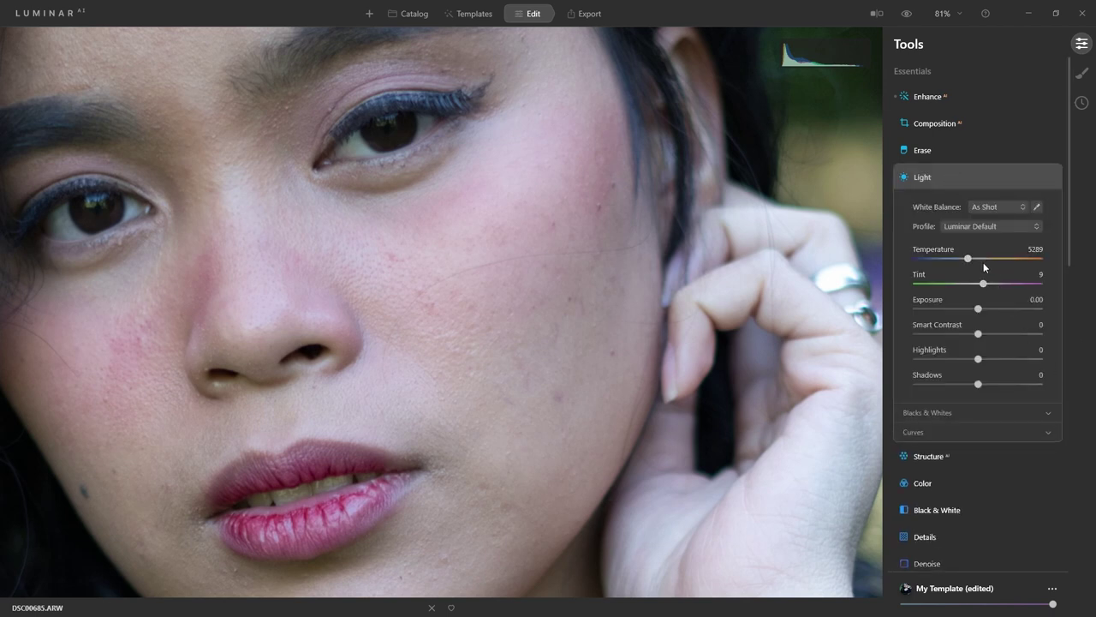
drag(983, 261, 996, 285)
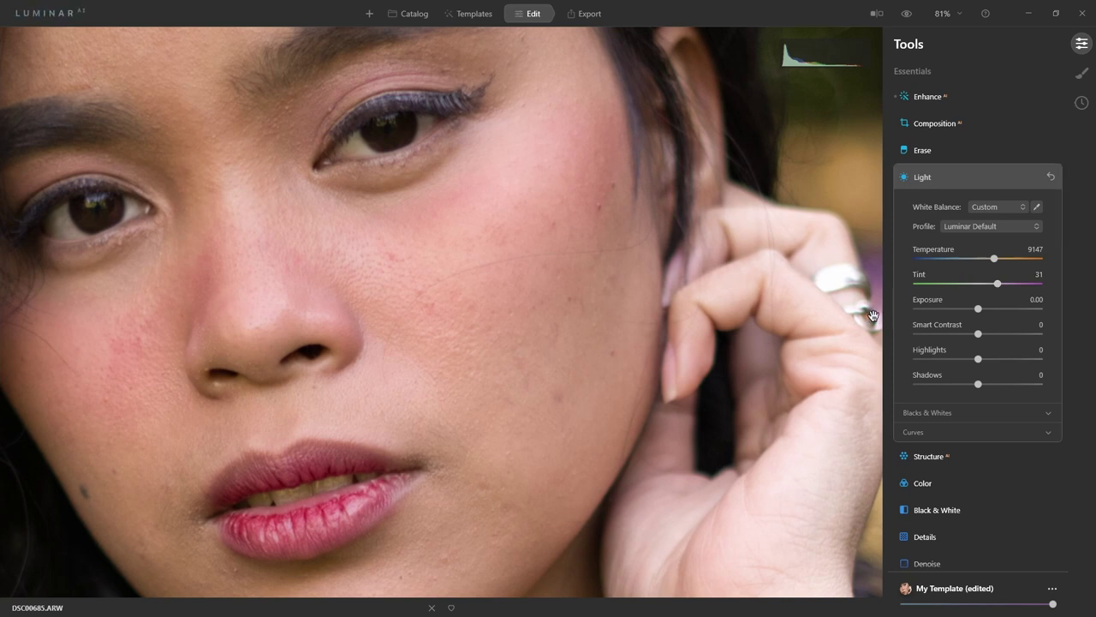
click(965, 182)
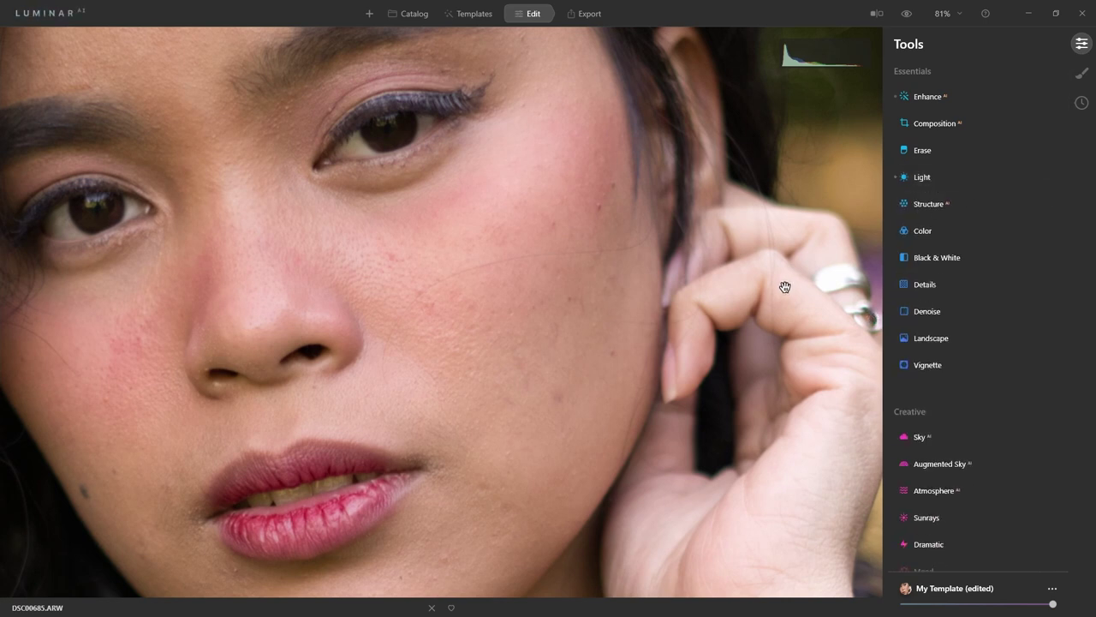
Step: Try the Clone tool on the warmed portrait and check how its colors are shown
scroll(959, 309, down, 5)
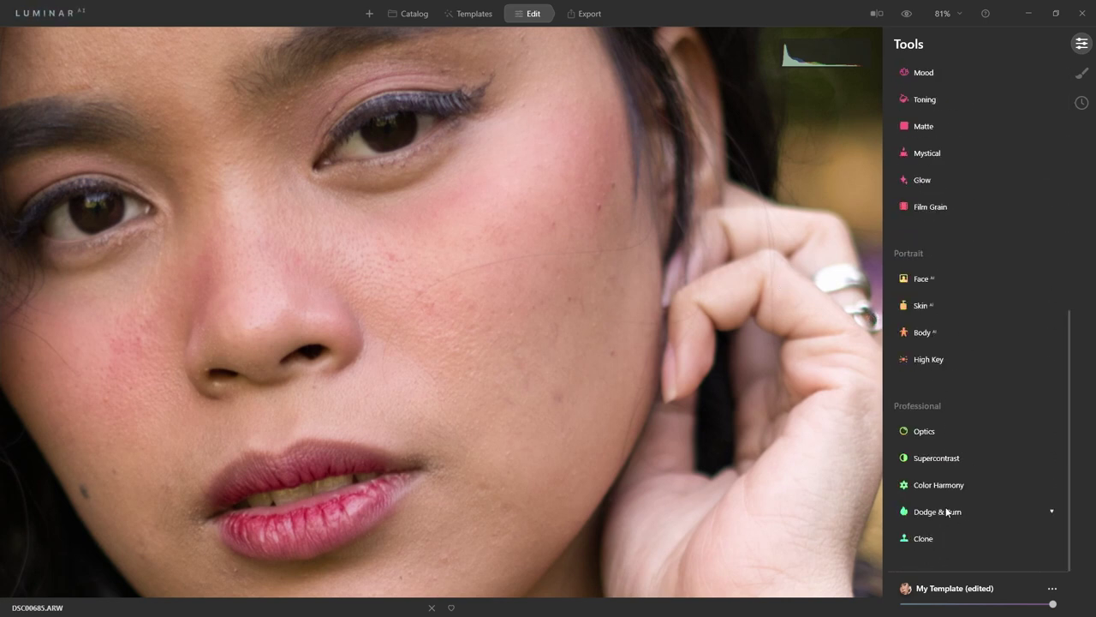
click(933, 539)
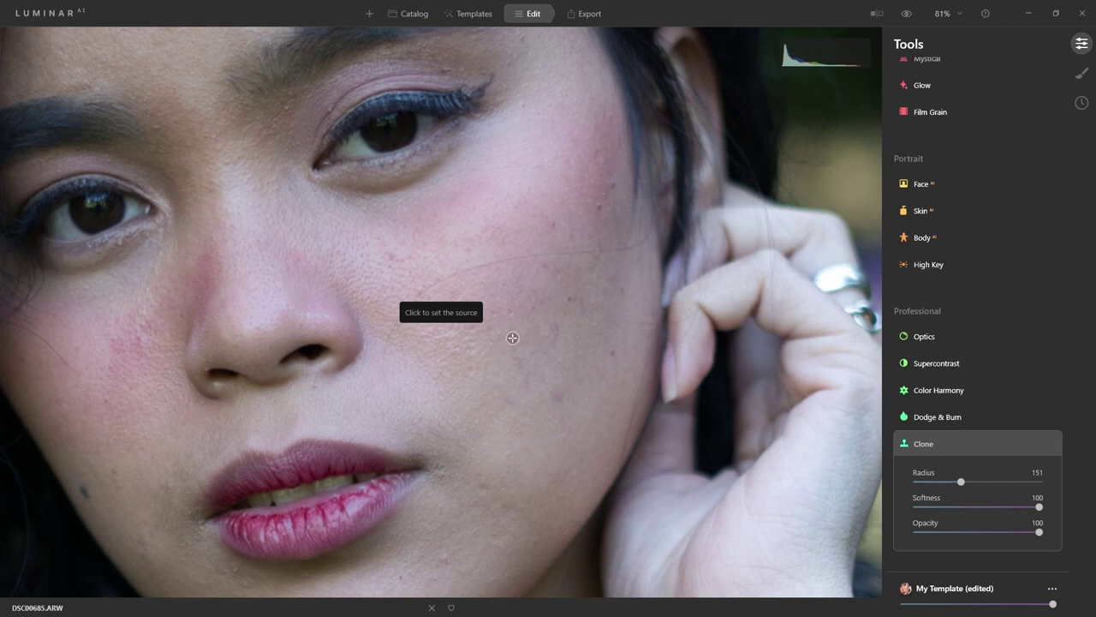
key(ctrl+0)
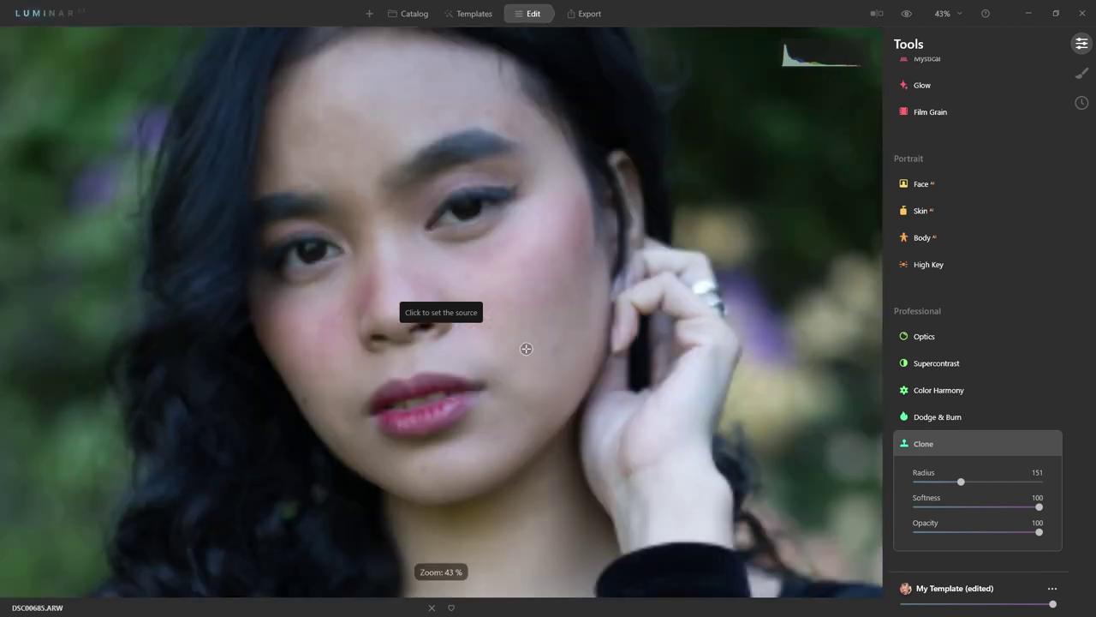
Step: Reset the Light adjustments to the as-shot white balance
scroll(969, 202, up, 10)
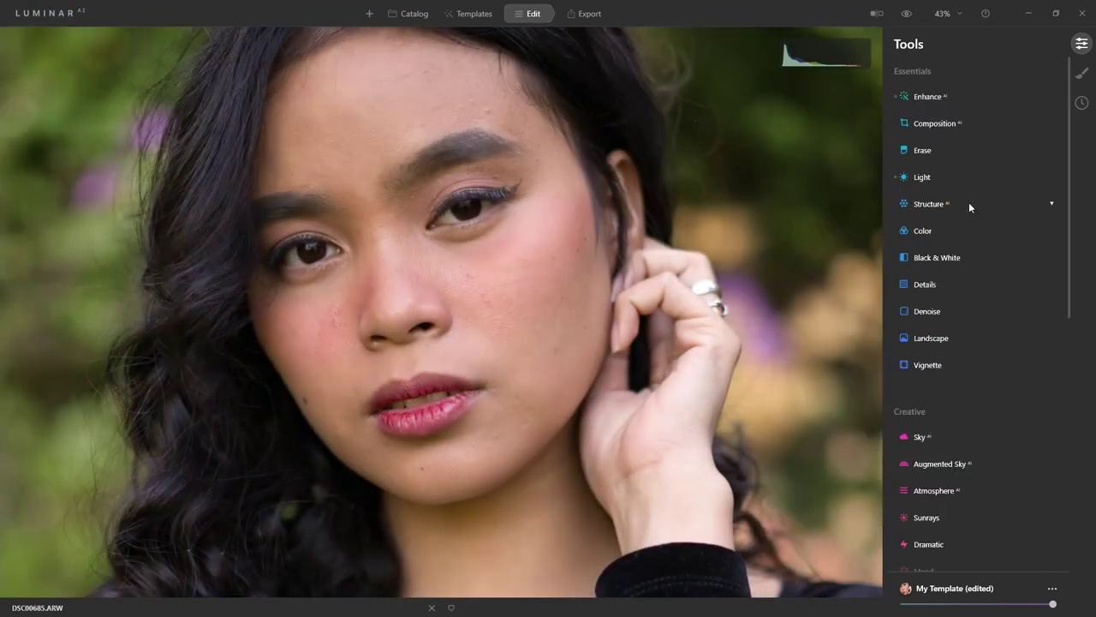
click(949, 175)
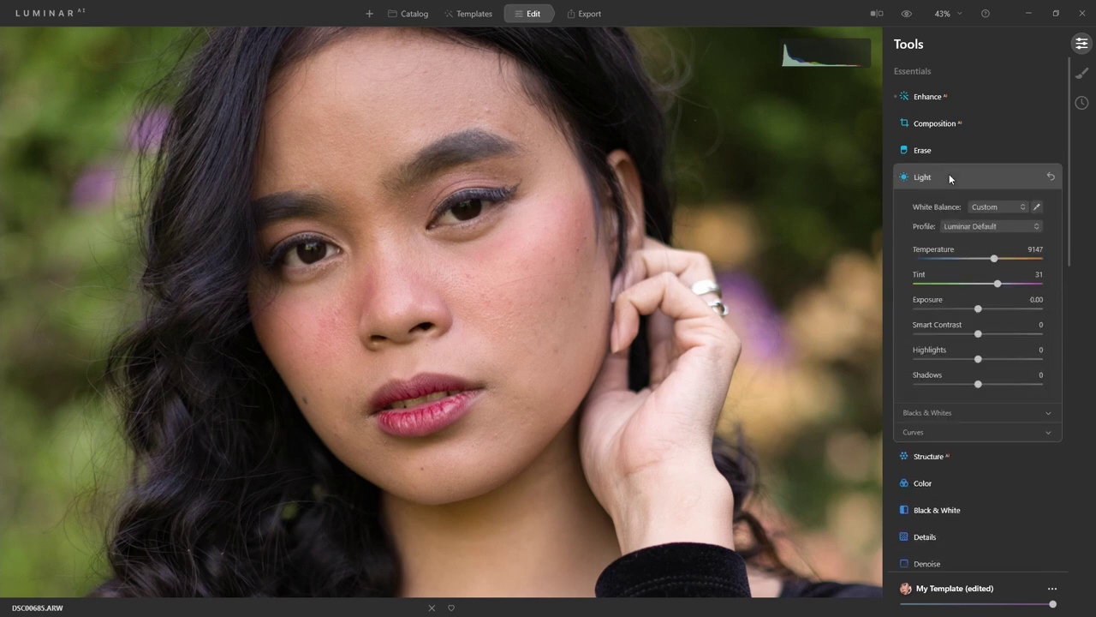
click(1050, 177)
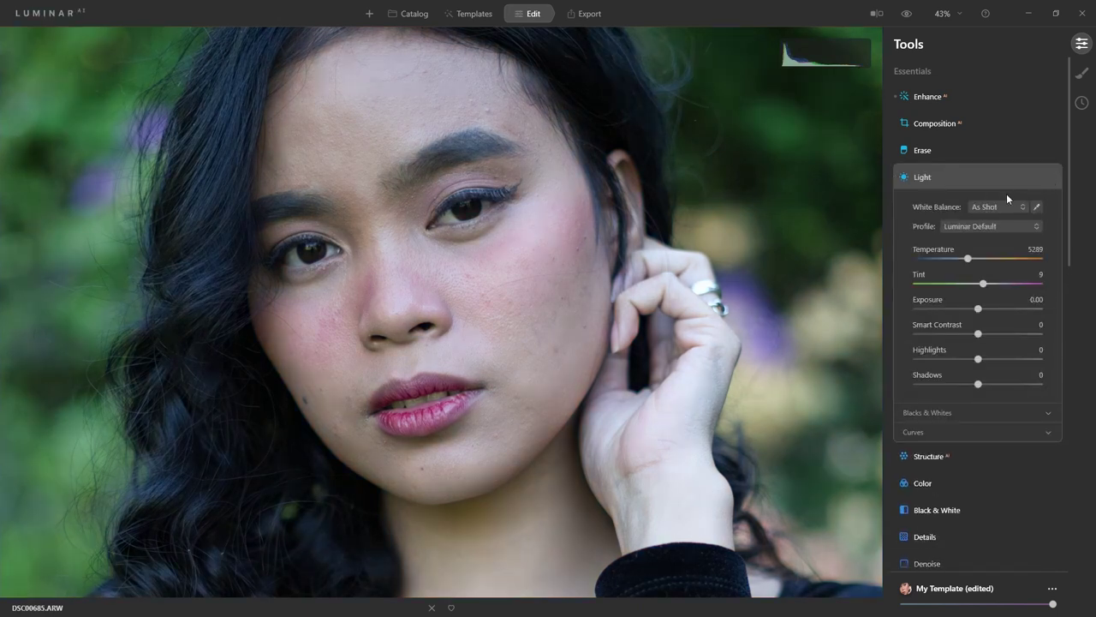
Step: Open the Clone tool for retouching the cheek
scroll(1008, 199, down, 15)
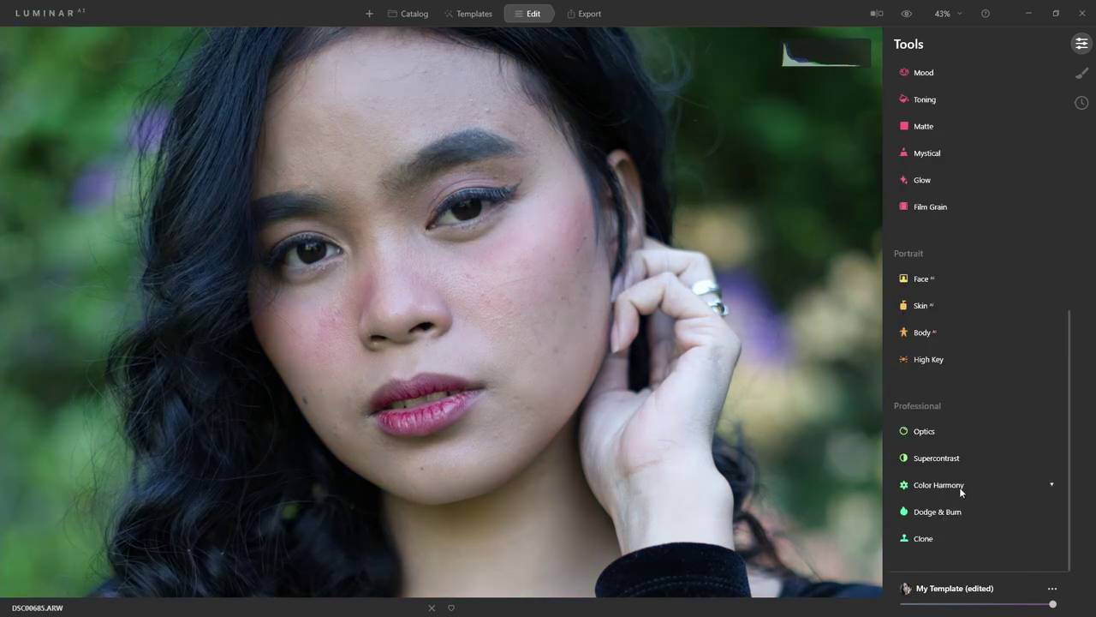
click(942, 537)
scroll(538, 277, up, 8)
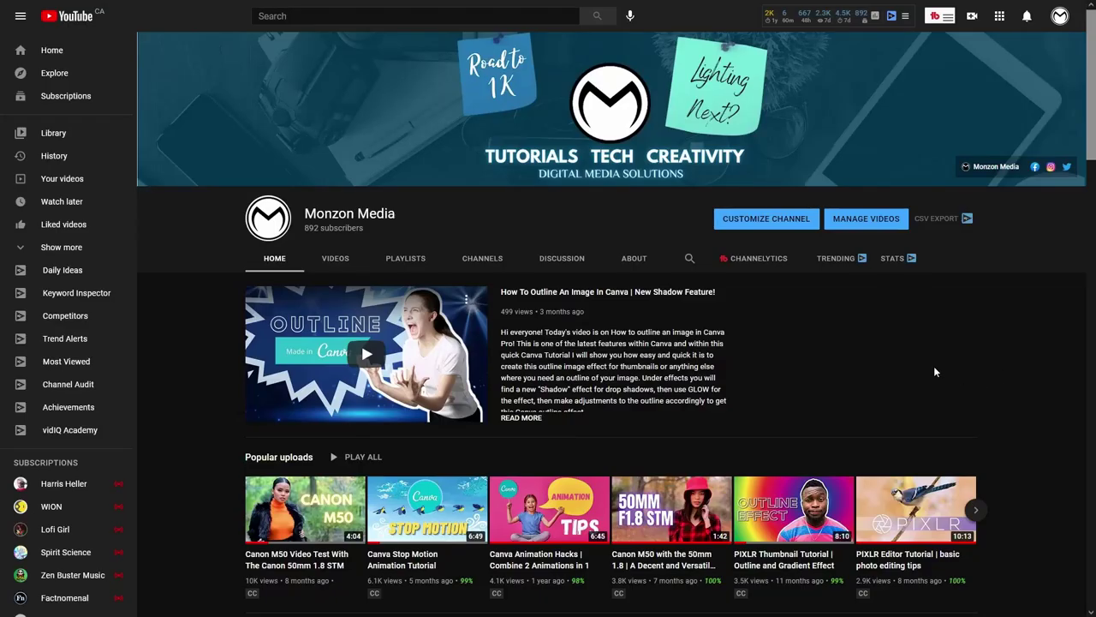
Step: Switch to the Monzon Media YouTube channel and open the Luminar AI tutorial on using the Clone tool
scroll(933, 365, down, 3)
scroll(393, 196, down, 8)
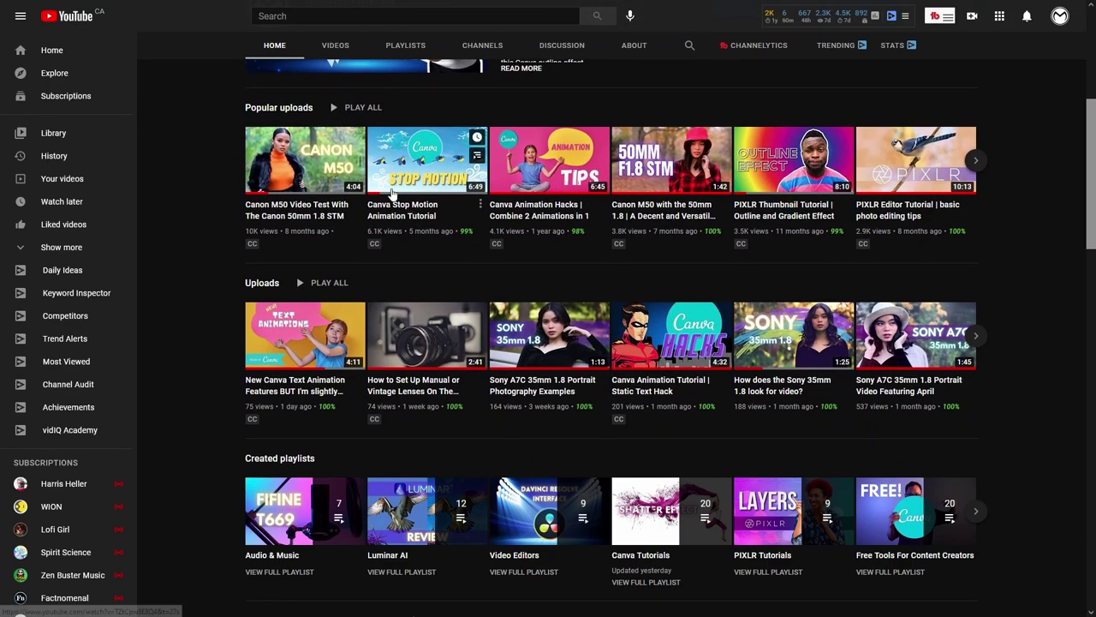
scroll(205, 247, down, 5)
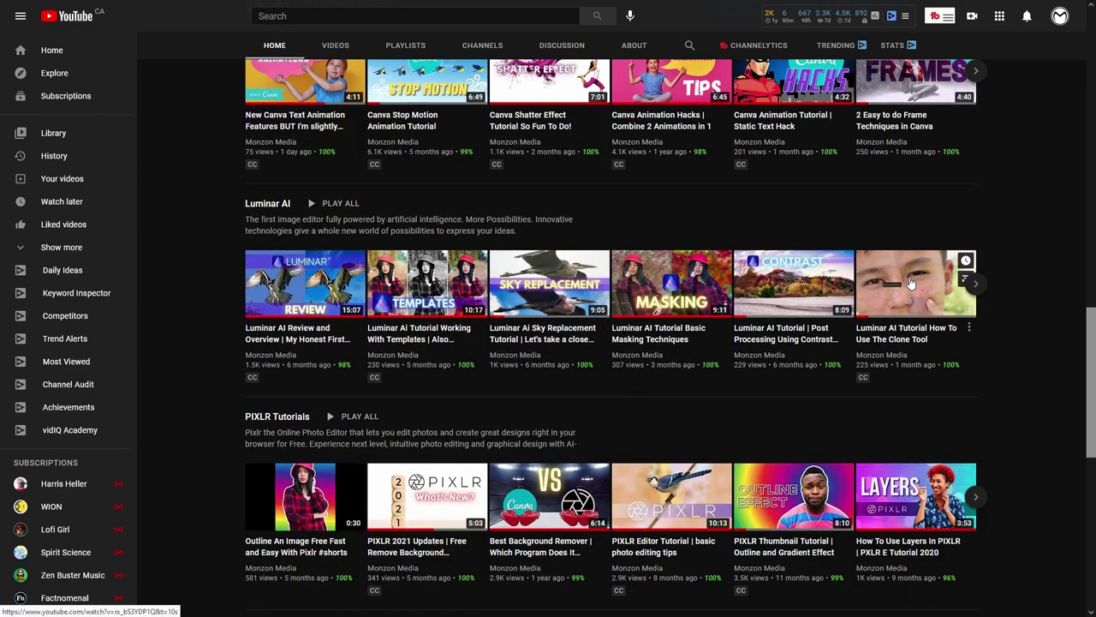
click(928, 272)
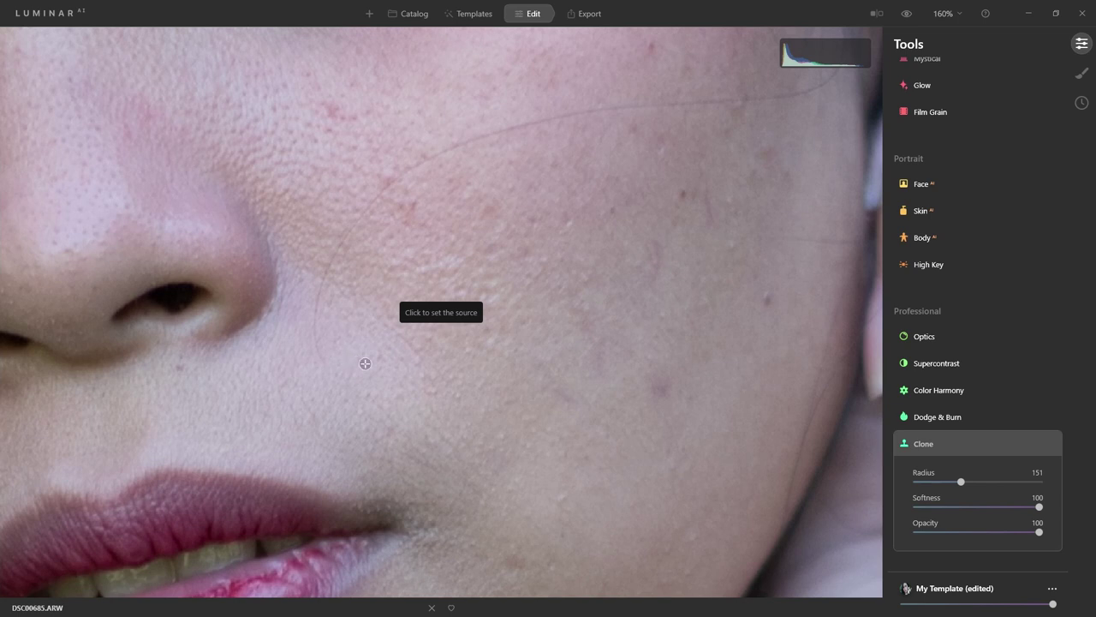
Step: Set a clone source on the skin beside the nose, with brush Radius 31, Softness 20 and Opacity 22
click(365, 364)
key(bracketleft)
key(bracketleft)
key(bracketleft)
key(bracketleft)
key(bracketleft)
key(bracketleft)
key(bracketleft)
key(bracketleft)
key(bracketleft)
key(bracketleft)
key(bracketleft)
key(bracketleft)
key(bracketleft)
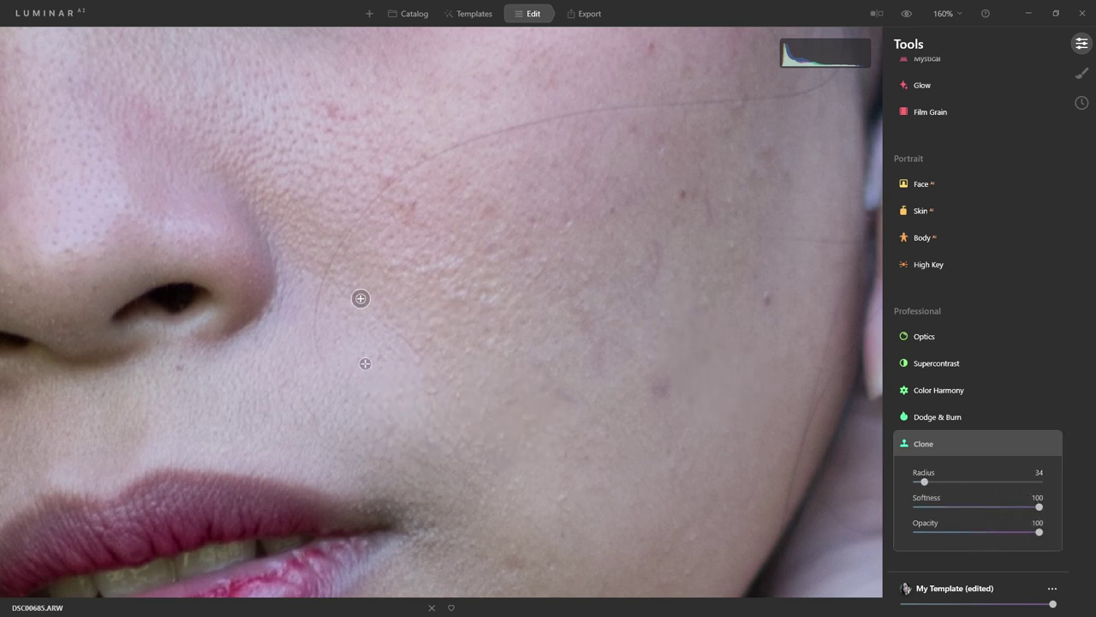
drag(1037, 506, 940, 506)
click(943, 531)
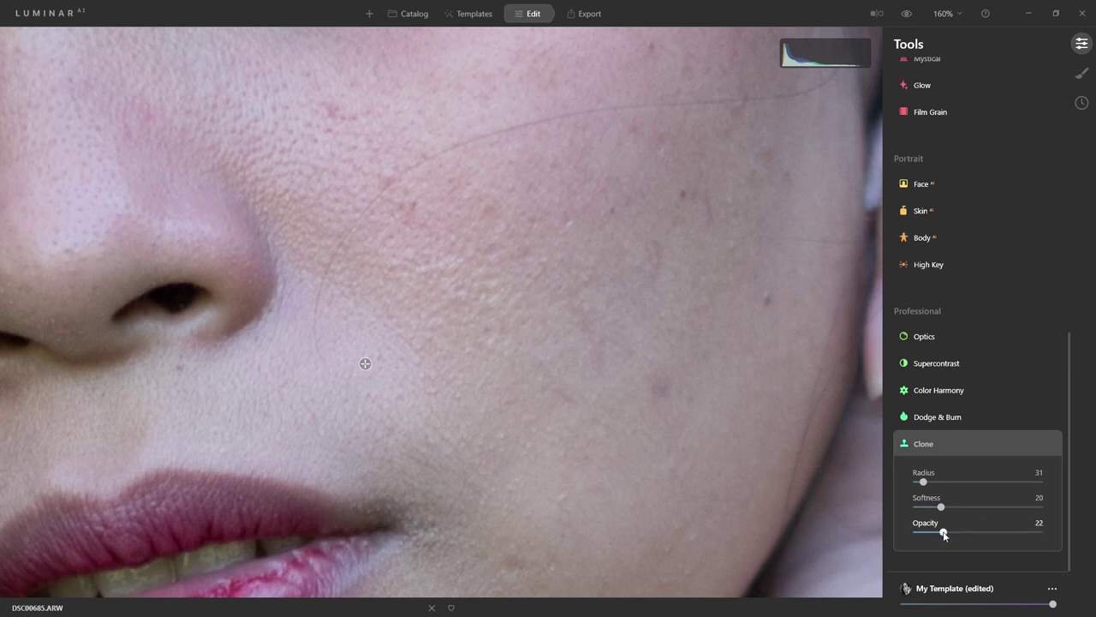
Step: Clone out the stray hair from beside the nose up across the cheek, reducing the brush Softness to 10 partway
mouse_move(361, 328)
mouse_down()
mouse_move(385, 359)
mouse_move(357, 345)
mouse_move(323, 357)
mouse_move(323, 321)
mouse_up()
click(354, 357)
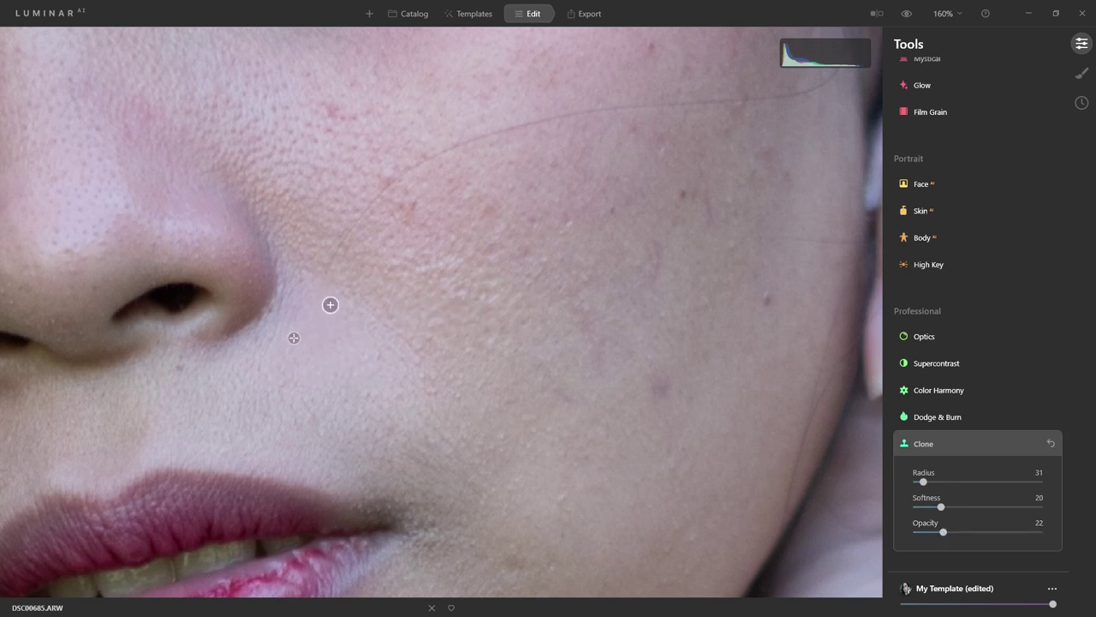
scroll(951, 515, down, 1)
scroll(950, 515, down, 9)
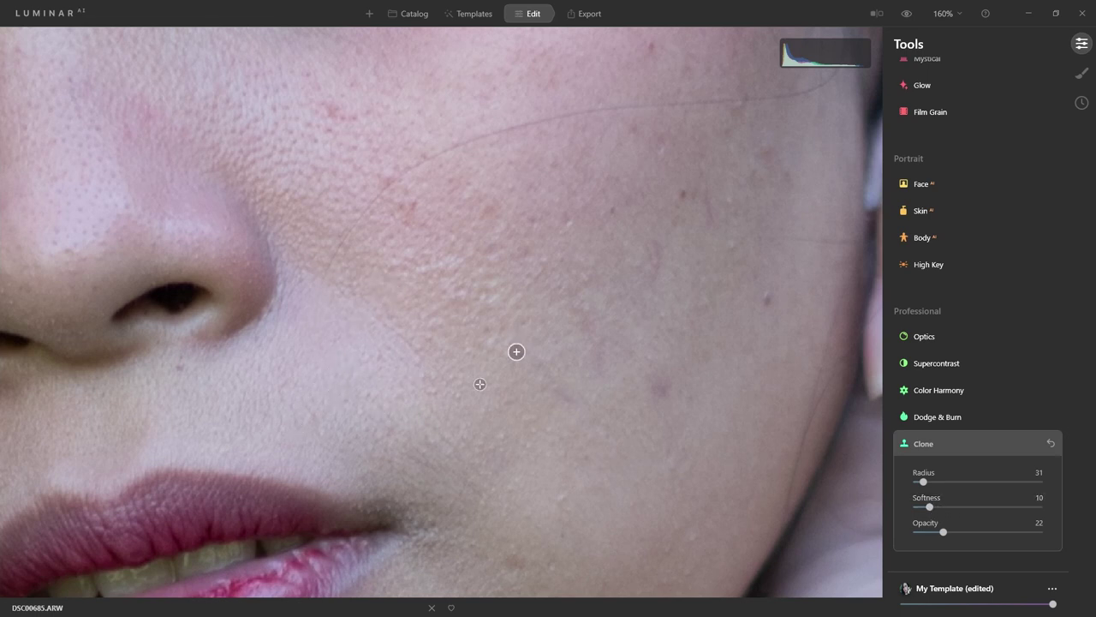
click(337, 278)
mouse_move(341, 271)
mouse_down()
mouse_move(401, 180)
mouse_move(450, 162)
mouse_move(507, 115)
mouse_move(536, 127)
mouse_up()
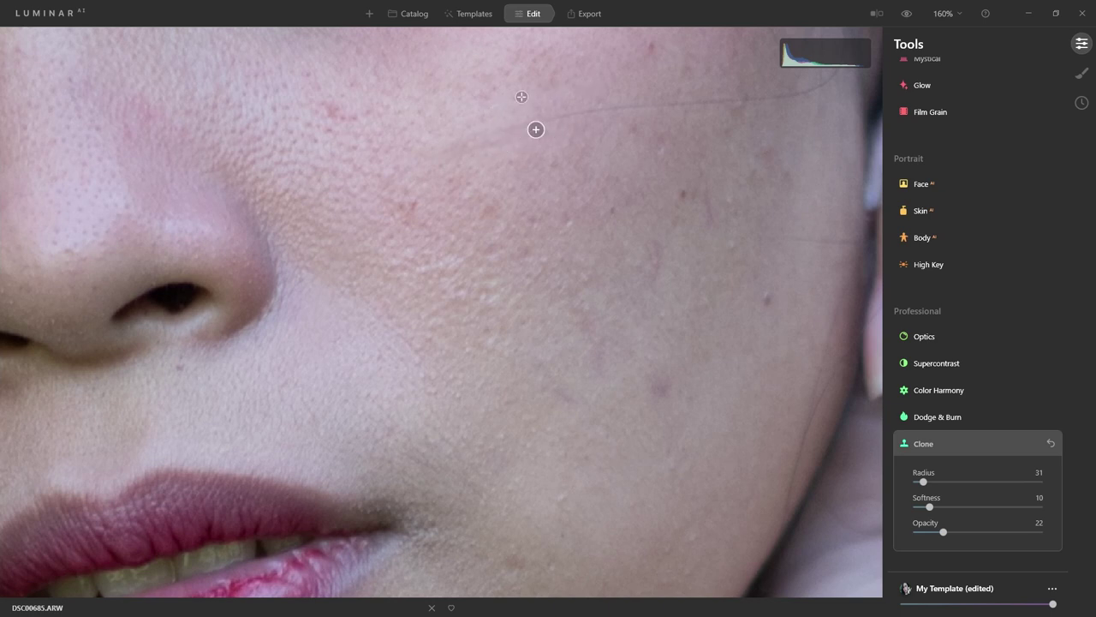
click(656, 88)
drag(671, 112, 583, 113)
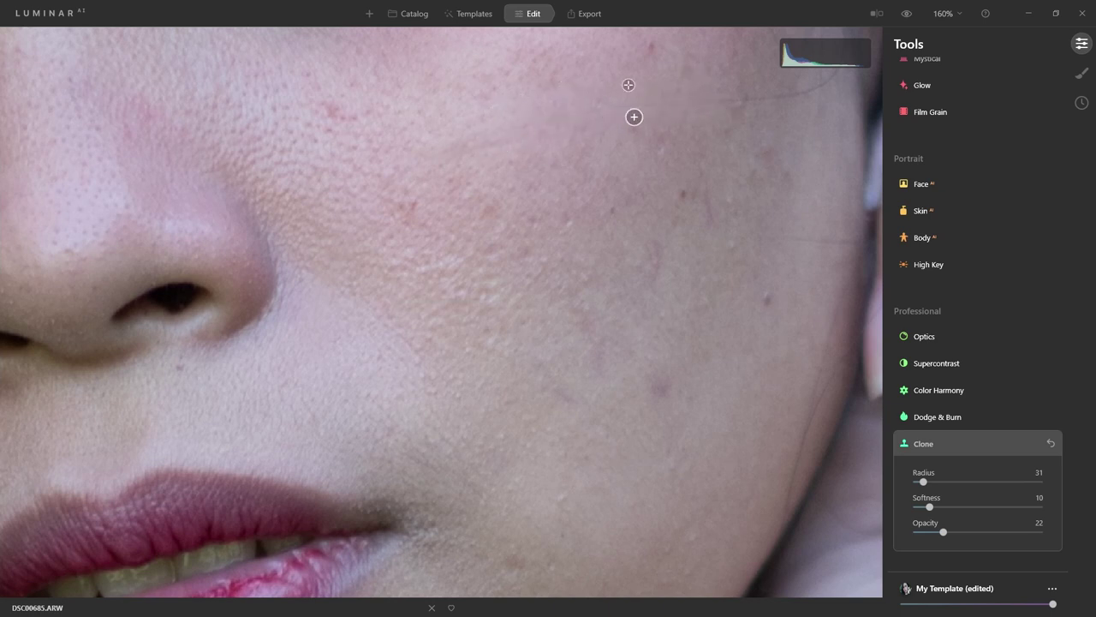
Step: Inspect the retouched cheek against the rest of the face
scroll(599, 189, up, 3)
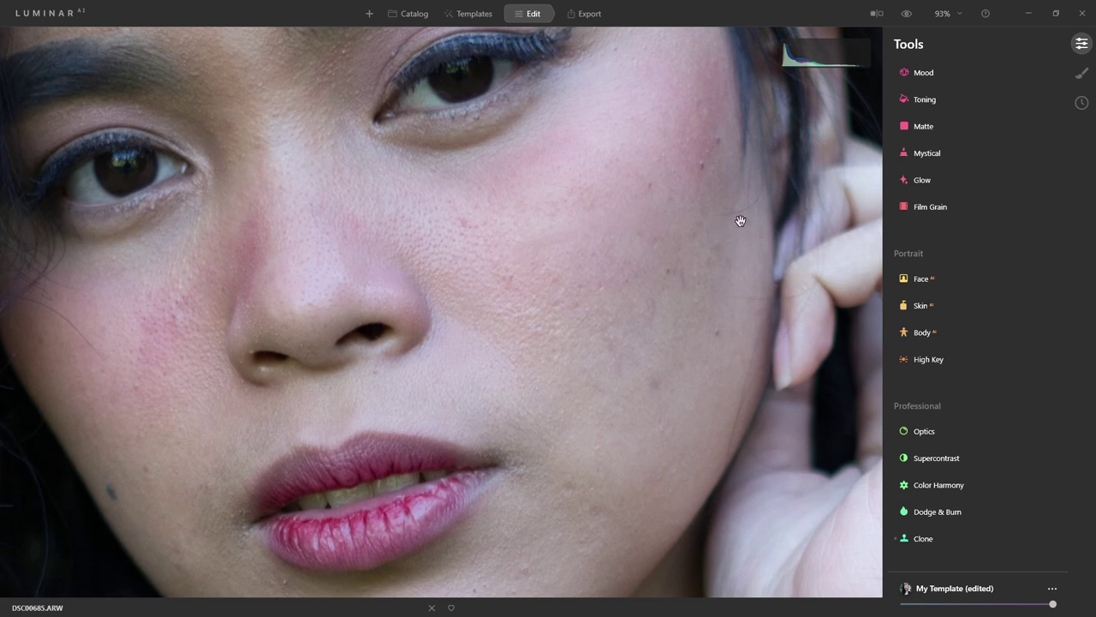
scroll(585, 240, down, 3)
scroll(586, 240, up, 2)
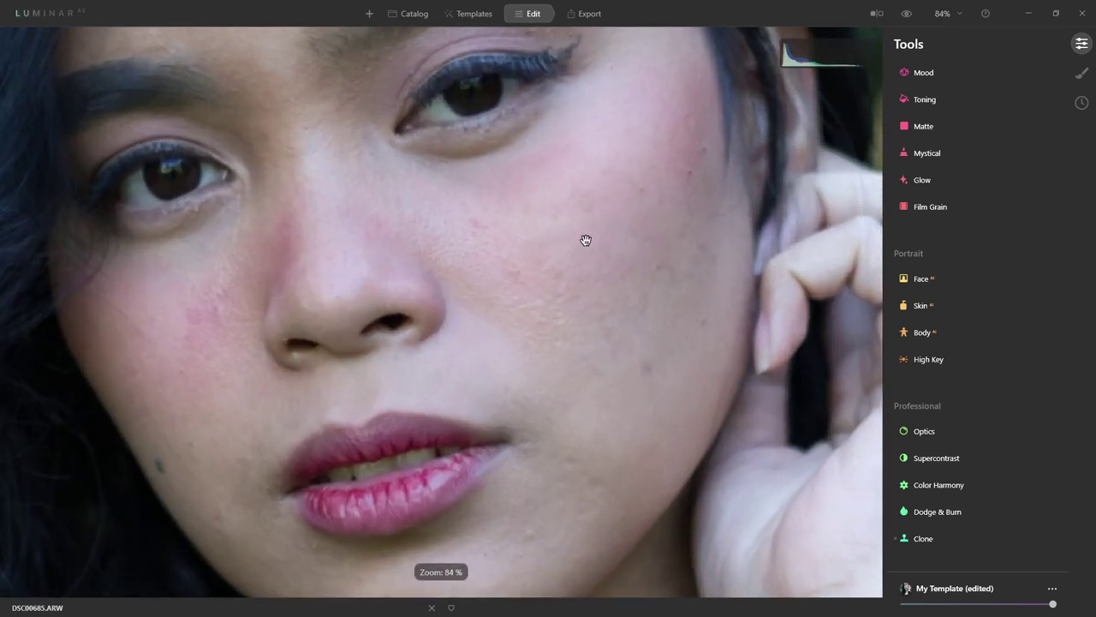
Step: Brighten and warm the portrait in the Light tool with Exposure 0.51 and Temperature 6877
scroll(585, 240, up, 1)
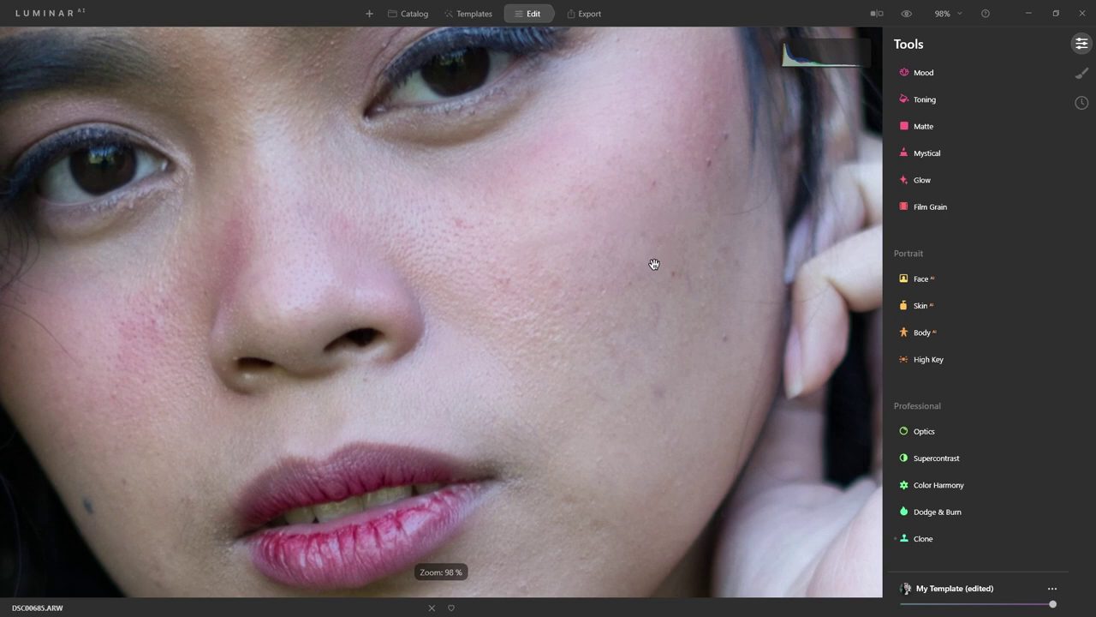
scroll(649, 257, down, 5)
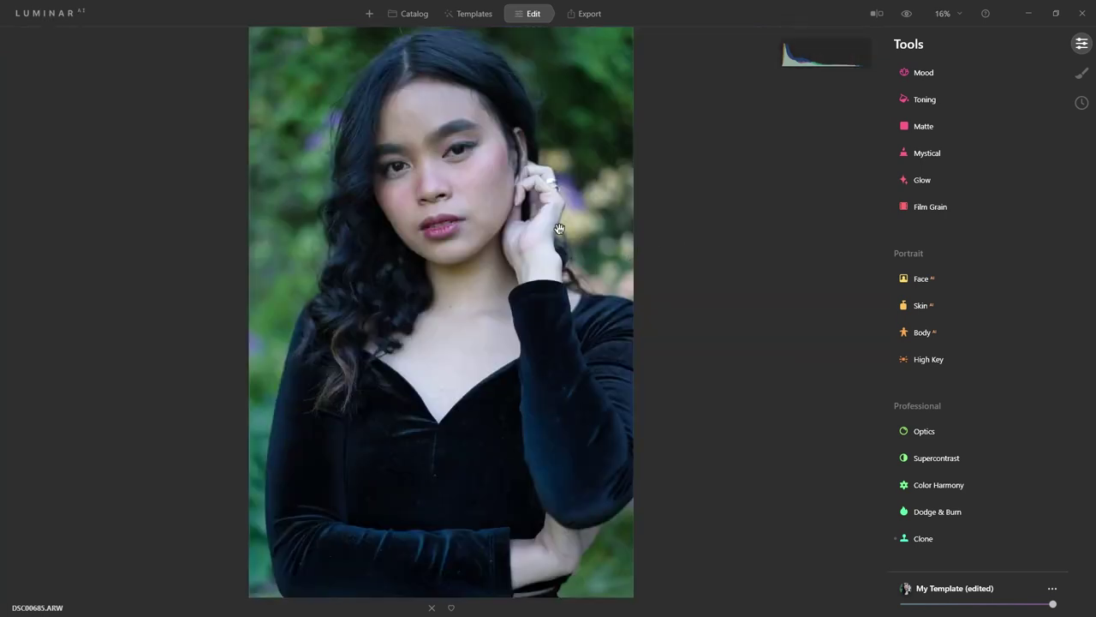
scroll(1028, 286, up, 5)
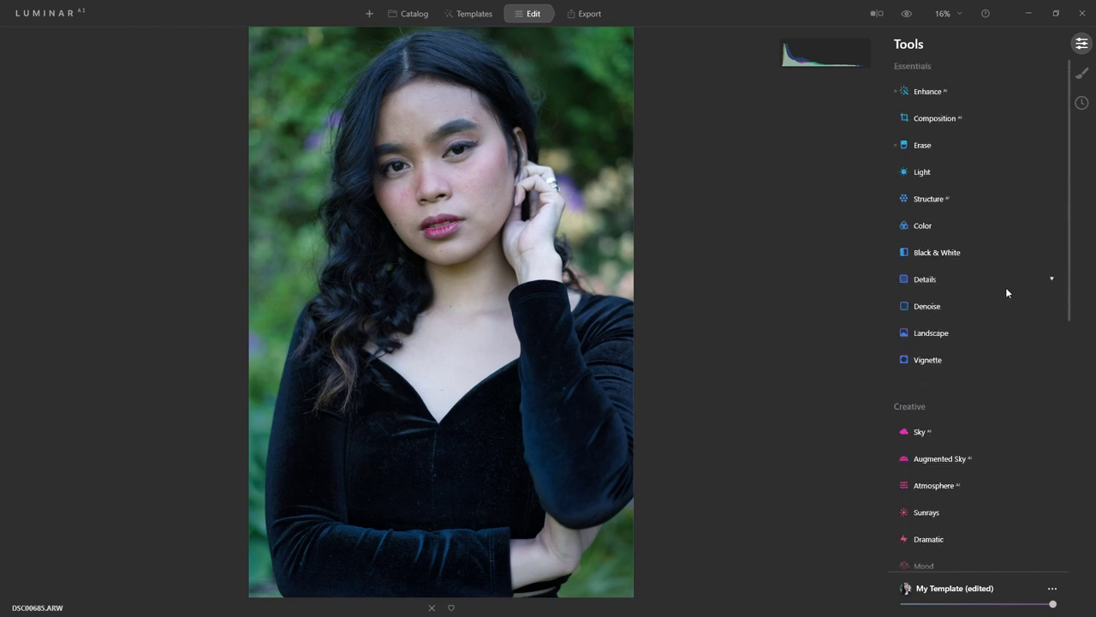
click(947, 177)
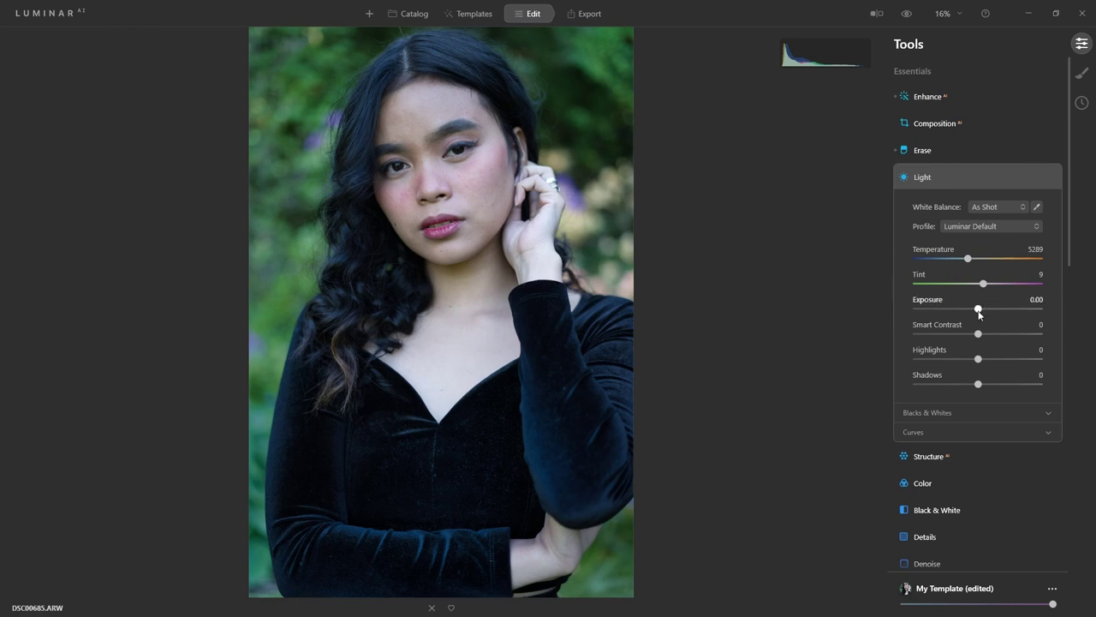
drag(979, 313, 985, 314)
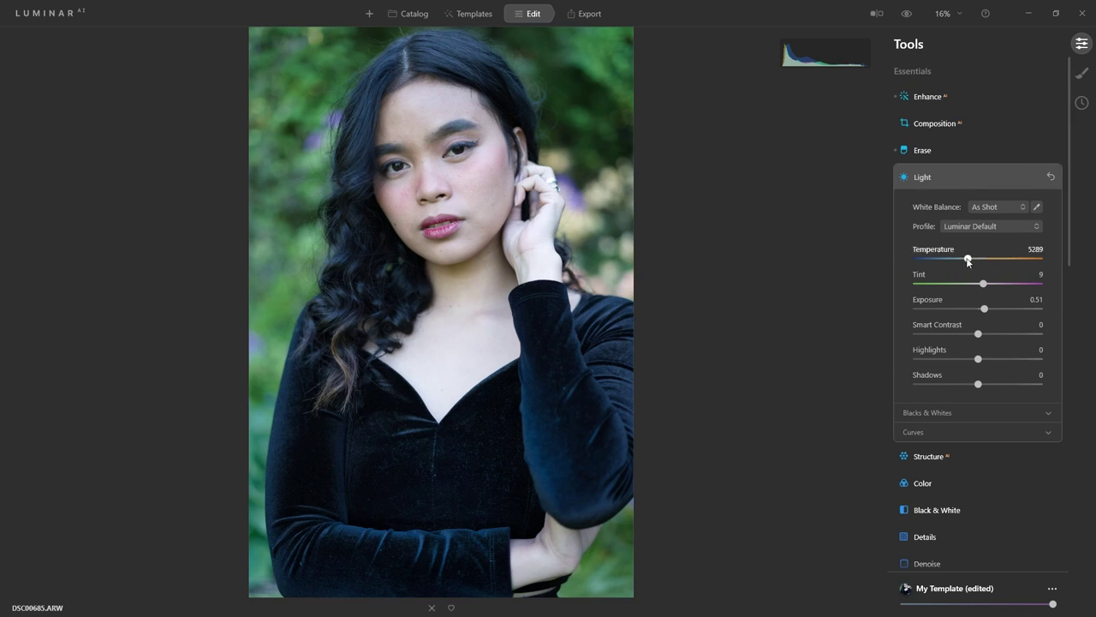
drag(968, 261, 980, 262)
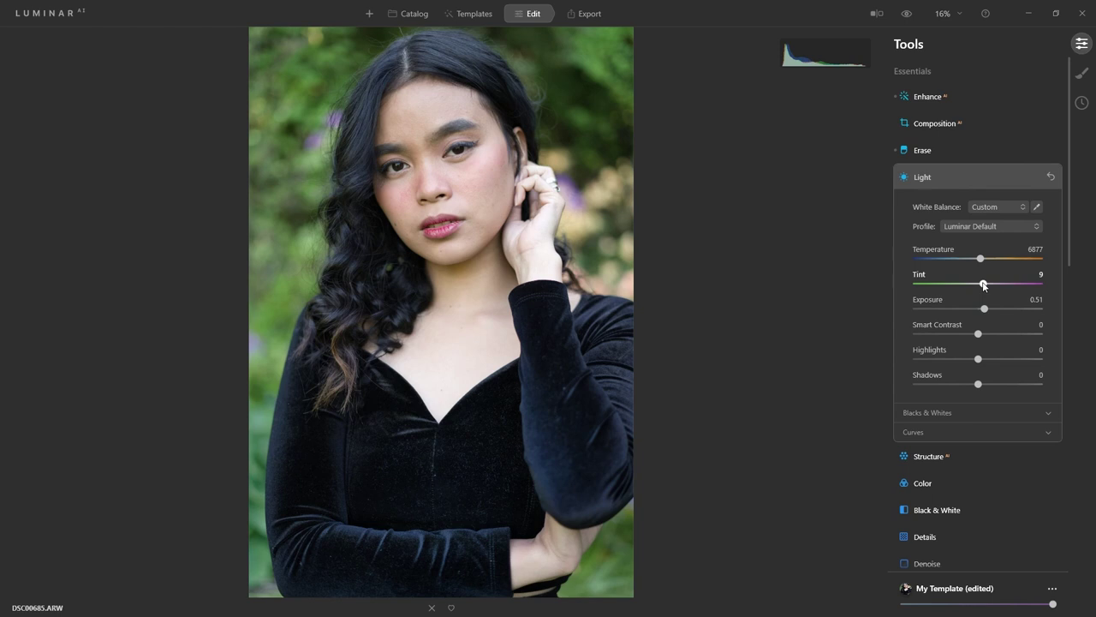
Step: Shift the photo's Tint to 27 in the Light tool and check the skin color
drag(983, 286, 993, 293)
drag(993, 293, 990, 293)
drag(991, 293, 995, 293)
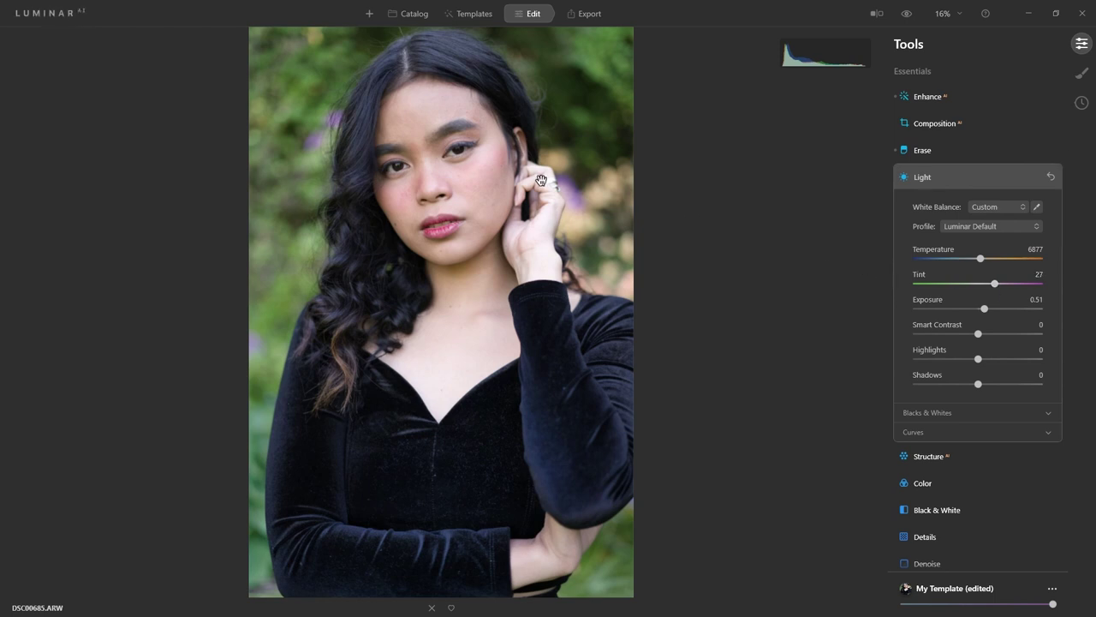
scroll(541, 180, up, 3)
scroll(648, 180, down, 2)
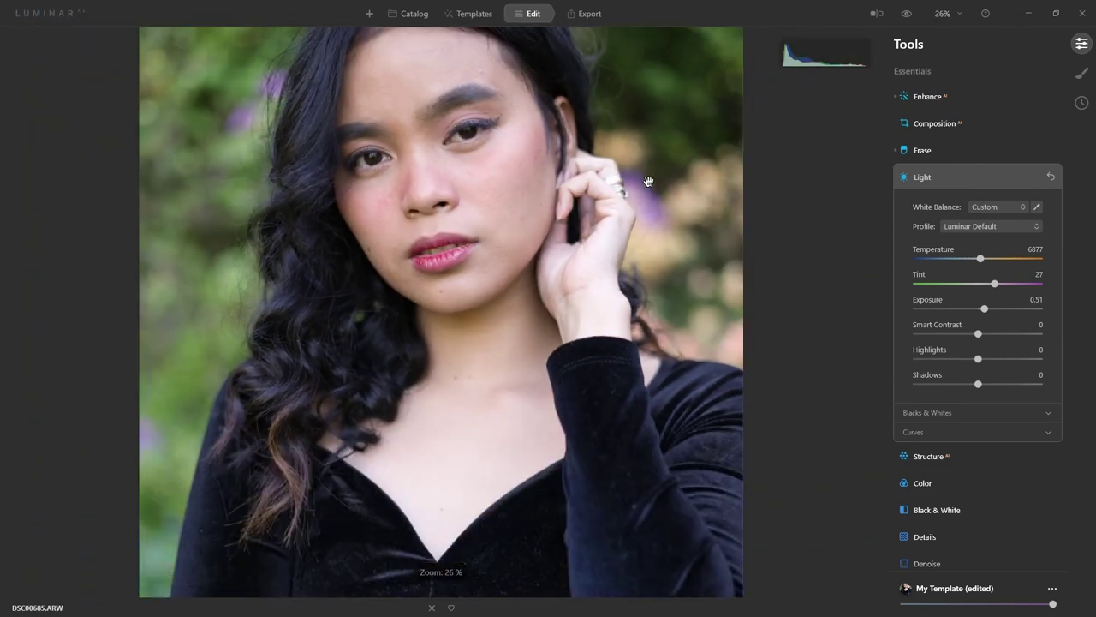
scroll(649, 181, down, 1)
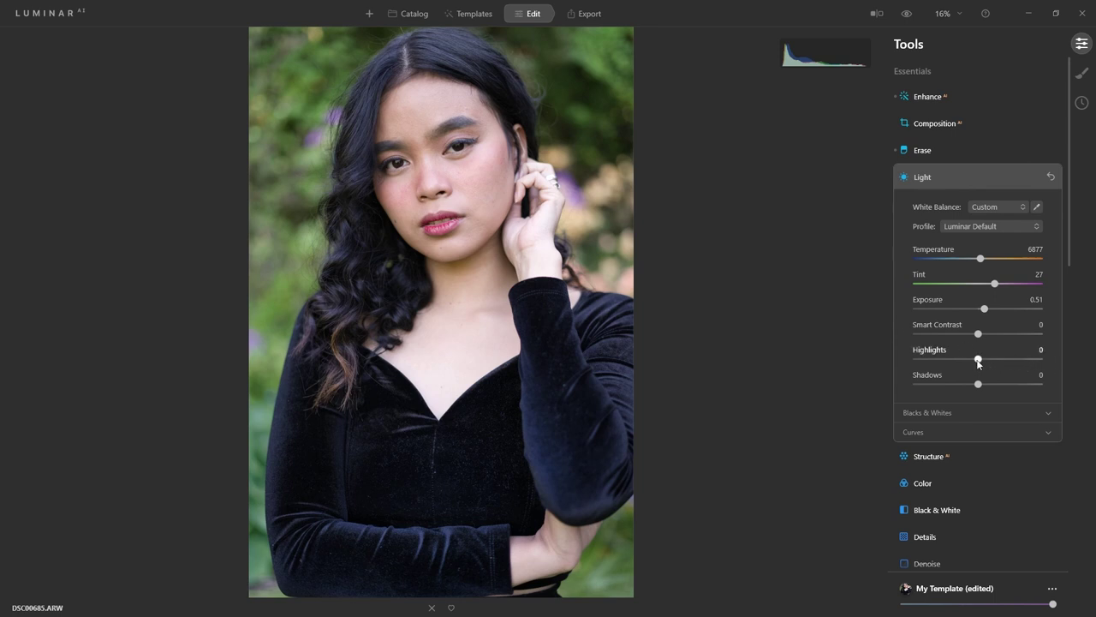
Step: Lower the Light tool's Highlights to -39 and raise Smart Contrast slightly
mouse_move(978, 361)
mouse_down()
mouse_move(936, 363)
mouse_move(978, 362)
mouse_up()
drag(978, 363, 955, 363)
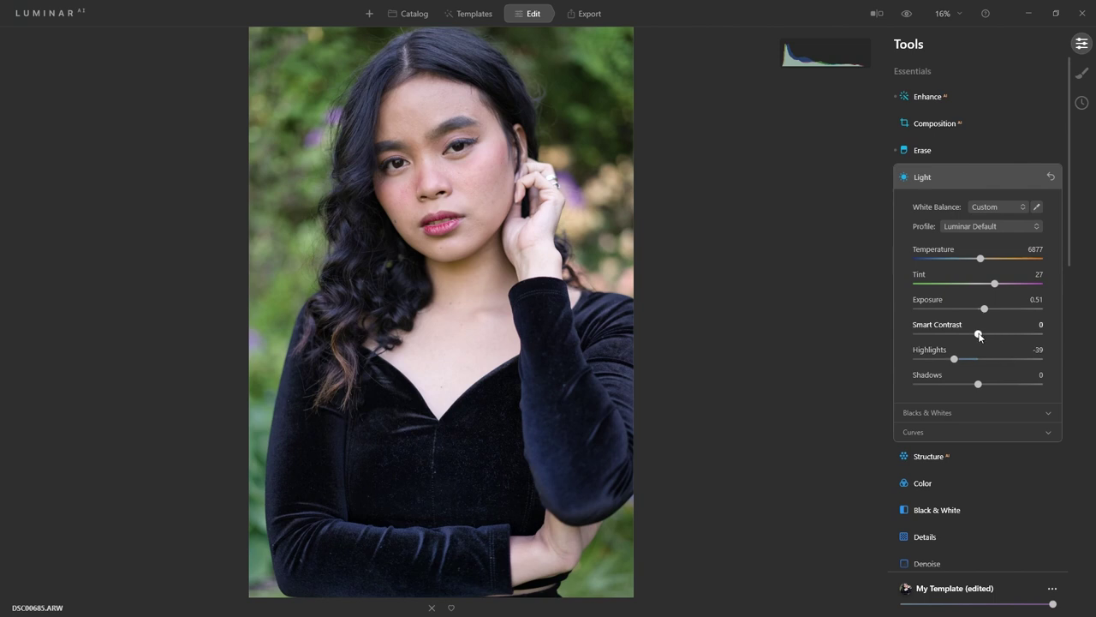
drag(979, 335, 987, 338)
click(958, 177)
Step: Soften the whole image with a Structure AI Amount of -55 and compare it with the effect switched off
click(959, 204)
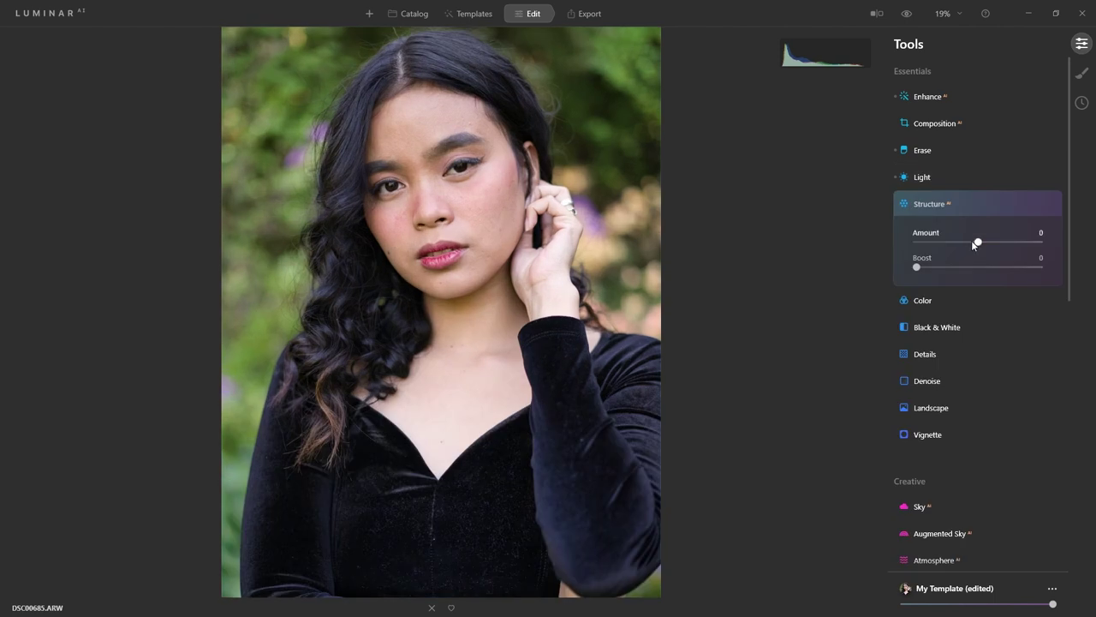
drag(978, 243, 943, 244)
click(1049, 205)
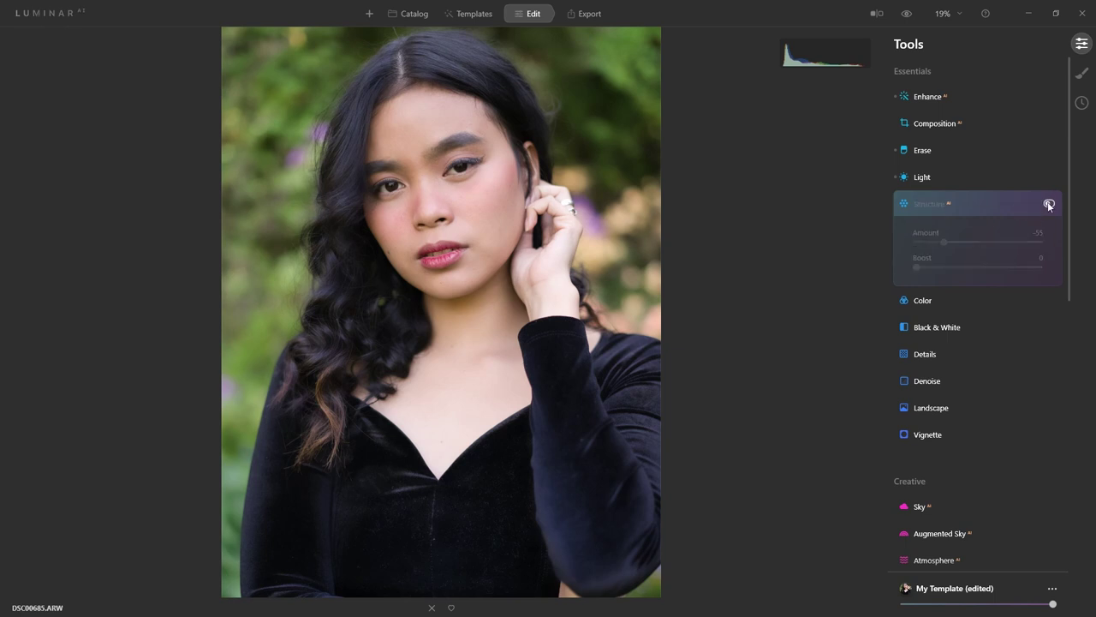
click(1049, 205)
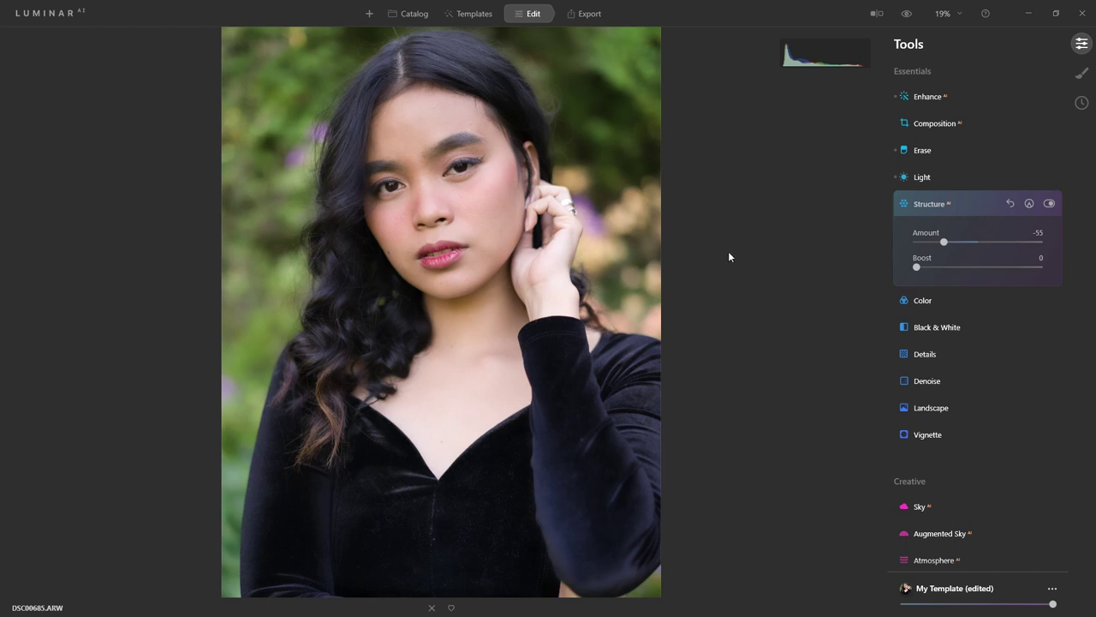
Step: Erase the Structure effect from the face and upper chest using a mask brush with Radius 148, Softness 46 and Opacity 47
scroll(531, 197, up, 3)
drag(520, 241, 511, 335)
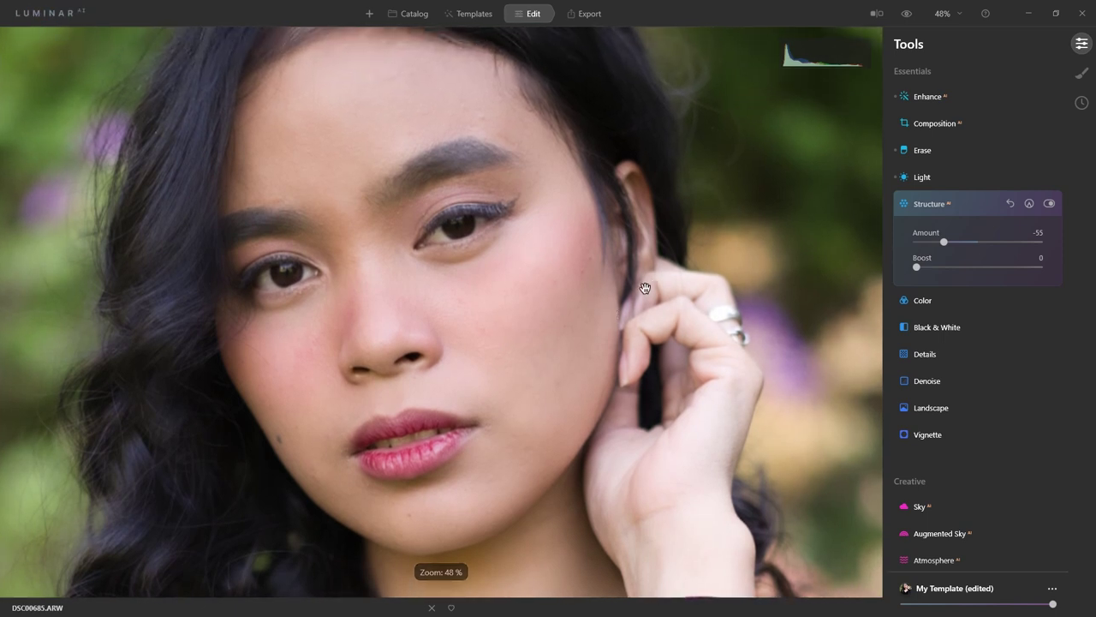
click(1029, 205)
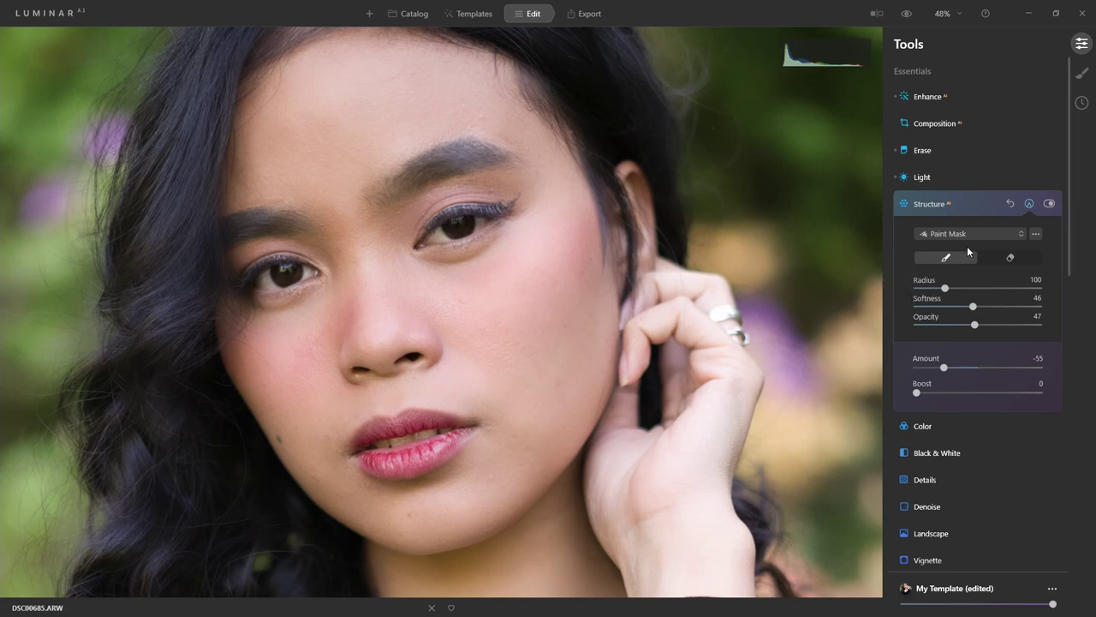
click(1014, 257)
key(ctrl+minus)
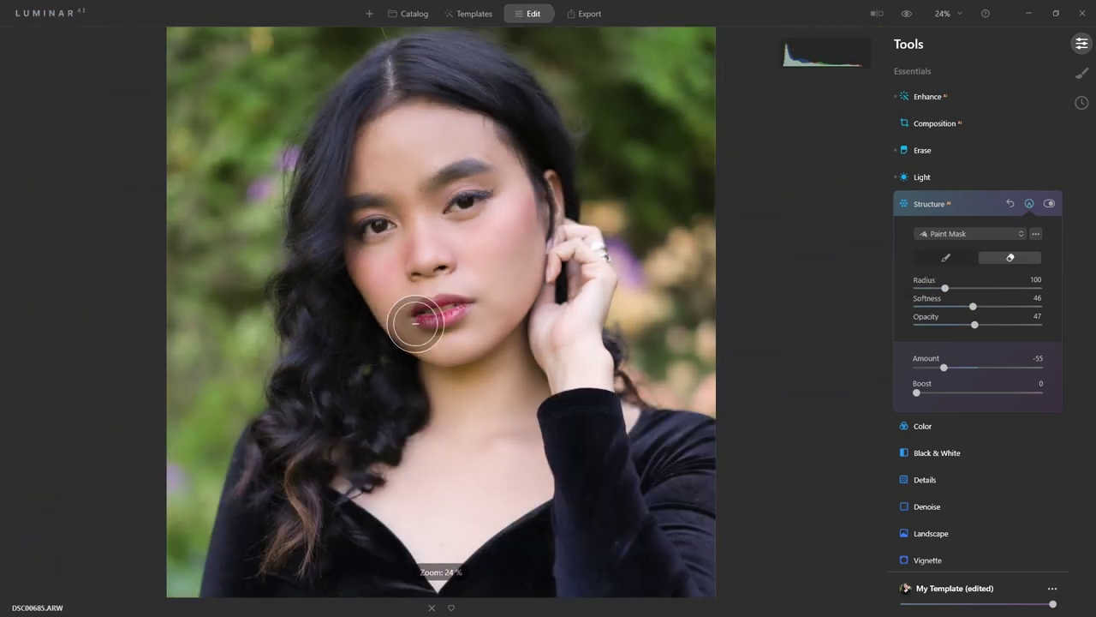
drag(457, 237, 440, 258)
key(bracketright)
key(bracketright)
key(bracketright)
key(bracketright)
key(bracketright)
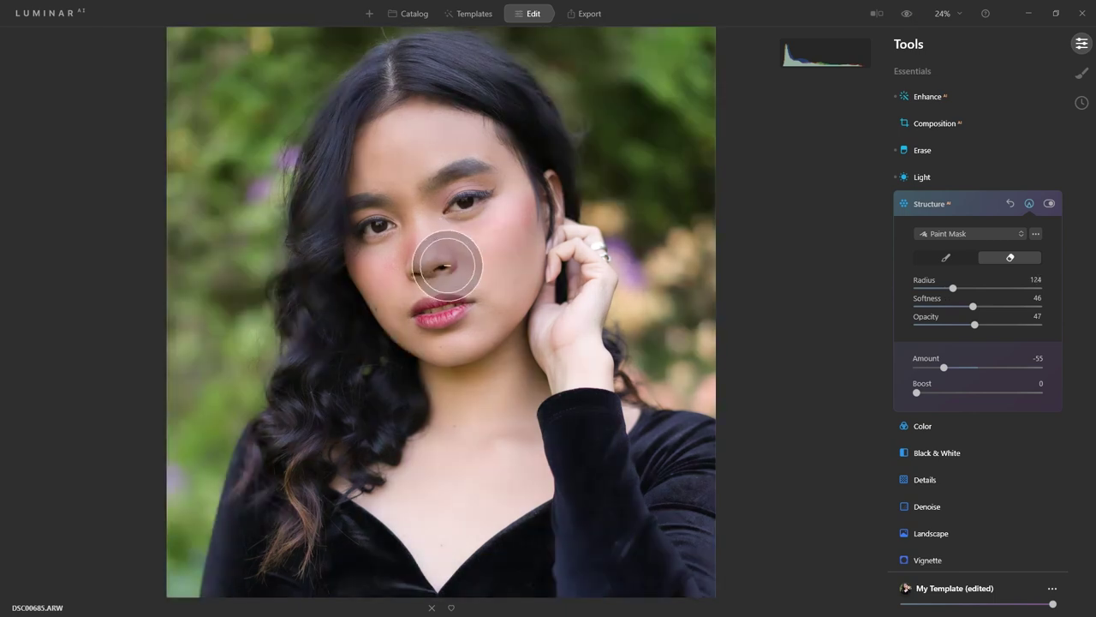
mouse_move(422, 258)
mouse_down()
mouse_move(440, 265)
mouse_move(488, 201)
mouse_move(552, 303)
mouse_move(421, 353)
mouse_move(537, 379)
mouse_move(568, 411)
mouse_move(555, 477)
mouse_move(438, 552)
mouse_move(558, 526)
mouse_move(614, 318)
mouse_move(548, 162)
mouse_move(452, 127)
mouse_move(355, 372)
mouse_move(317, 568)
mouse_move(436, 440)
mouse_up()
mouse_move(473, 210)
mouse_down()
mouse_move(430, 284)
mouse_move(461, 321)
mouse_move(494, 242)
mouse_move(540, 383)
mouse_move(528, 288)
mouse_move(532, 319)
mouse_move(503, 385)
mouse_move(426, 215)
mouse_move(474, 381)
mouse_move(516, 174)
mouse_move(510, 164)
mouse_move(444, 175)
mouse_move(395, 470)
mouse_move(411, 330)
mouse_move(496, 284)
mouse_move(465, 255)
mouse_move(438, 282)
mouse_move(516, 244)
mouse_up()
mouse_move(403, 277)
mouse_down()
mouse_move(526, 251)
mouse_move(467, 274)
mouse_move(509, 253)
mouse_move(515, 230)
mouse_move(532, 377)
mouse_move(470, 336)
mouse_move(453, 165)
mouse_move(466, 136)
mouse_move(552, 204)
mouse_move(563, 369)
mouse_move(606, 460)
mouse_move(494, 573)
mouse_move(485, 481)
mouse_move(513, 435)
mouse_move(432, 556)
mouse_move(499, 594)
mouse_move(376, 457)
mouse_move(345, 561)
mouse_move(327, 564)
mouse_move(385, 280)
mouse_move(381, 176)
mouse_move(422, 125)
mouse_move(518, 144)
mouse_move(583, 370)
mouse_move(588, 349)
mouse_move(598, 469)
mouse_move(624, 529)
mouse_move(627, 495)
mouse_move(383, 559)
mouse_move(468, 275)
mouse_up()
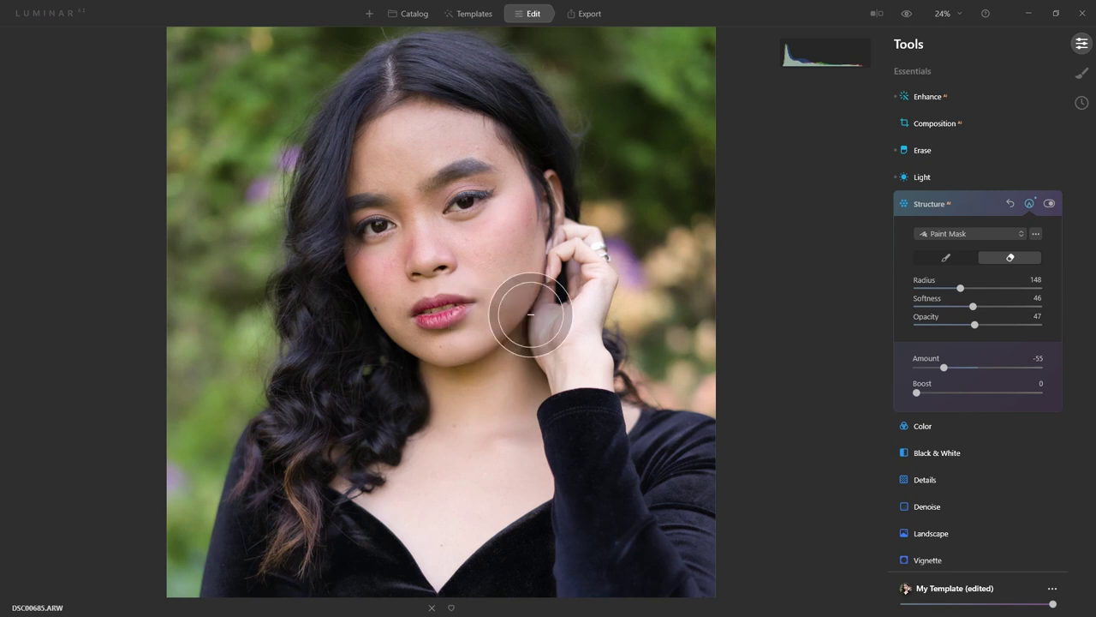
Step: Set Iris Flare to 47 in the Eyes adjustments of Face AI
key(ctrl+minus)
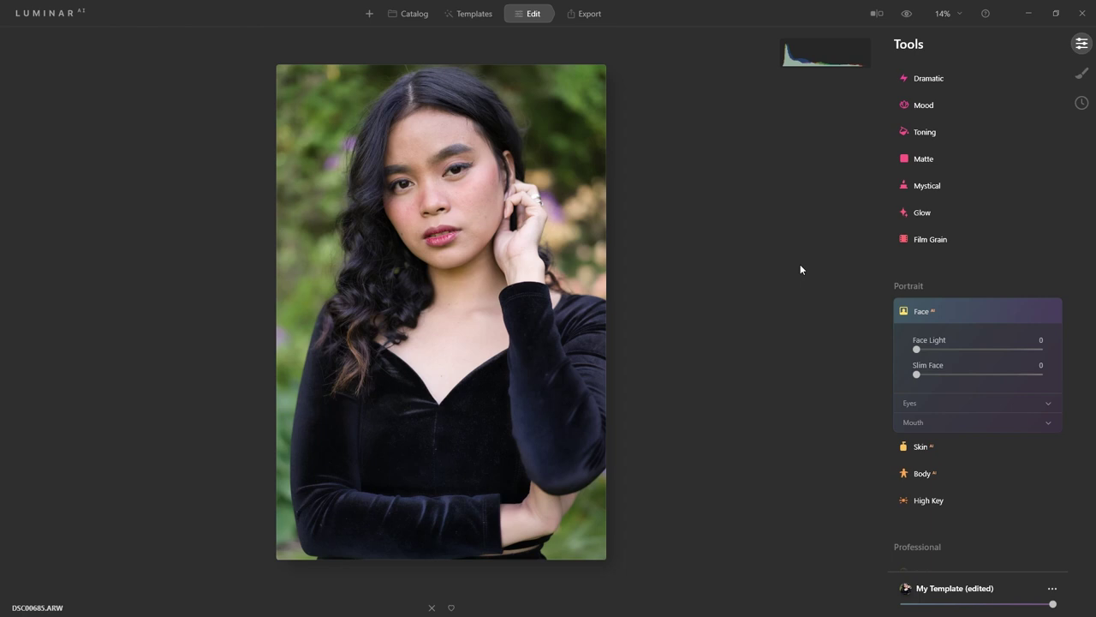
key(ctrl+plus)
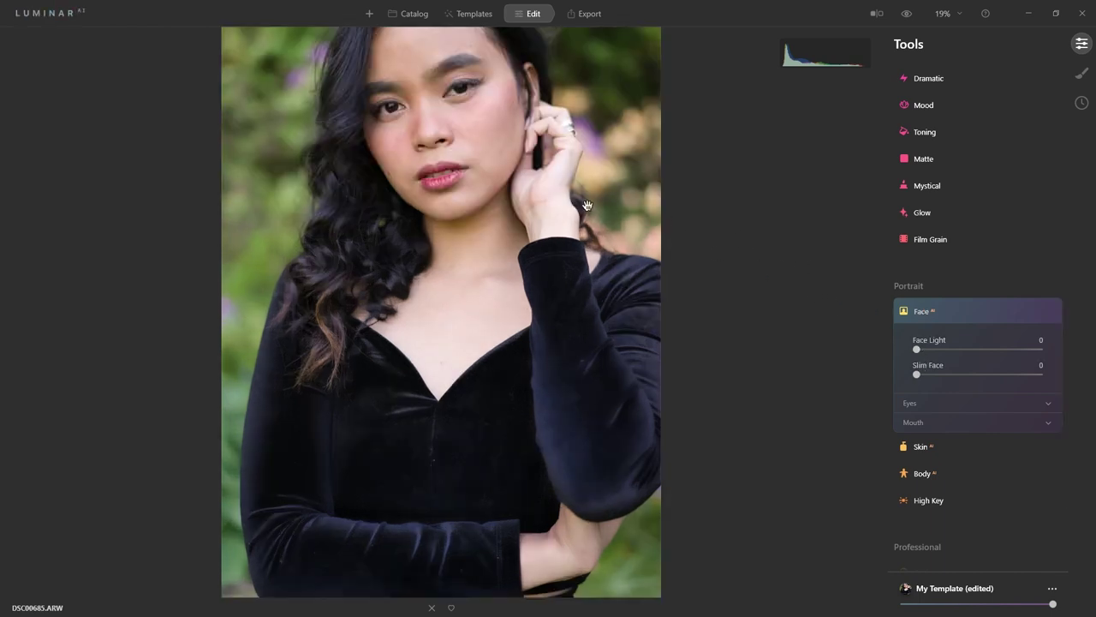
drag(577, 203, 572, 276)
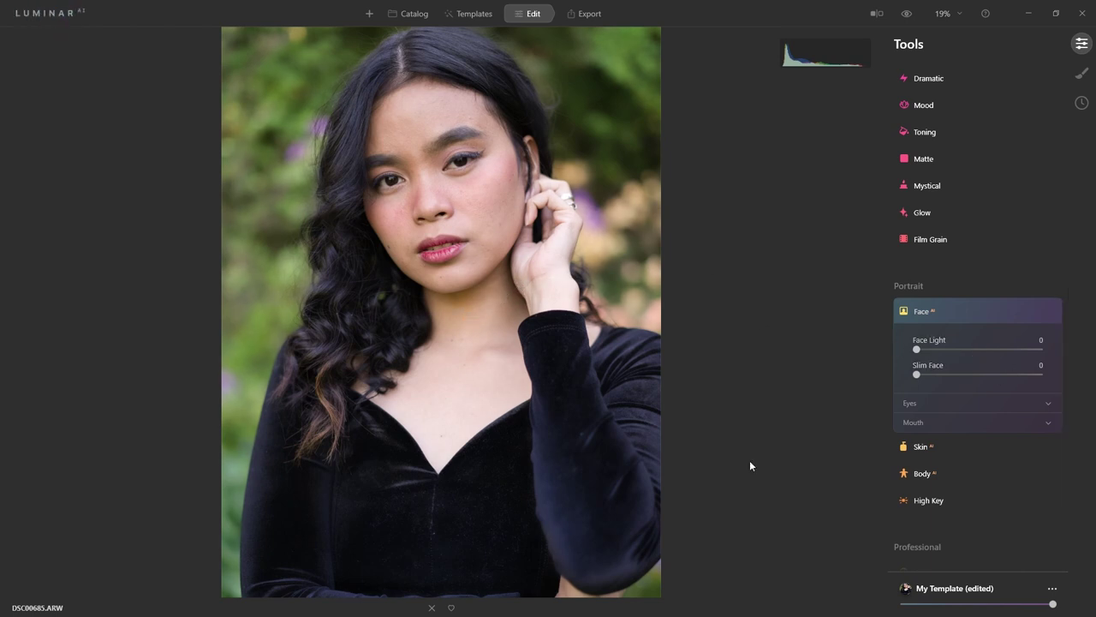
click(984, 405)
scroll(979, 355, down, 3)
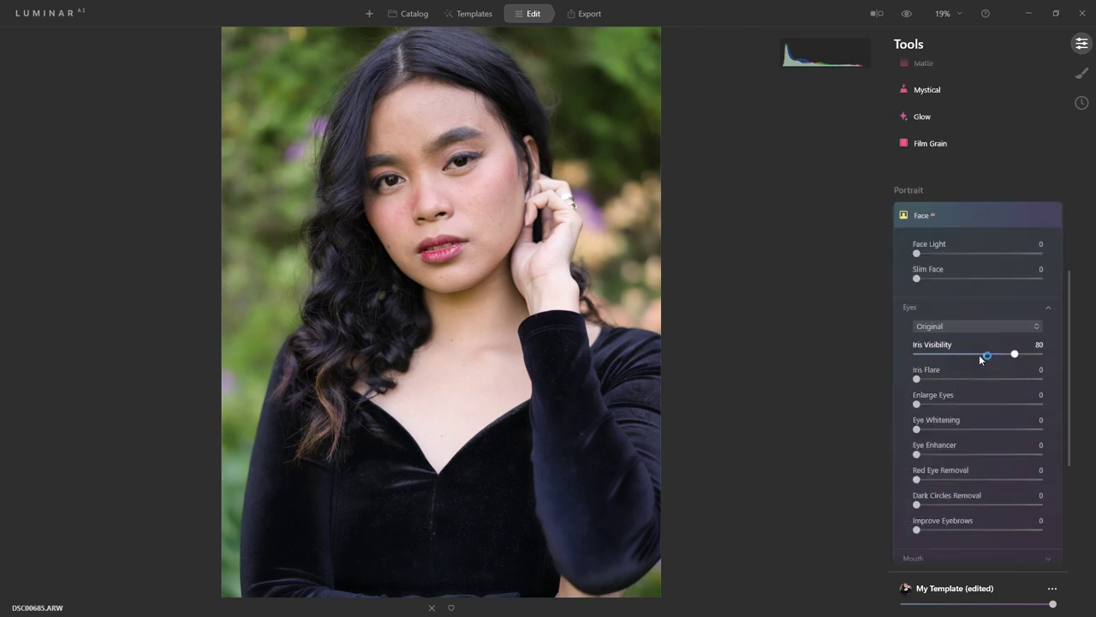
scroll(463, 190, up, 3)
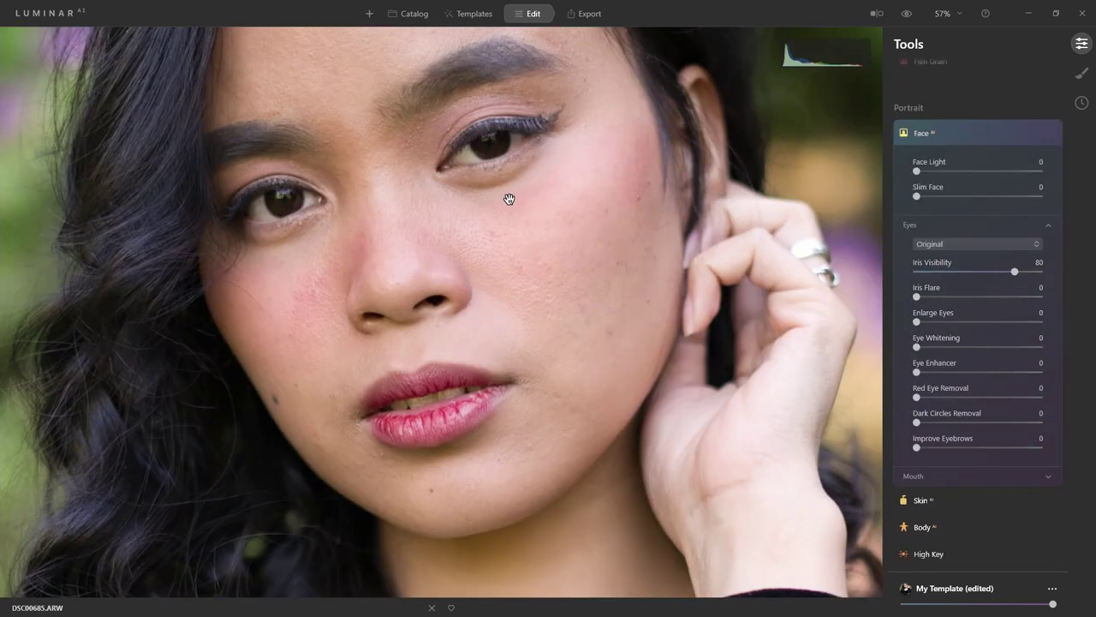
drag(523, 220, 518, 269)
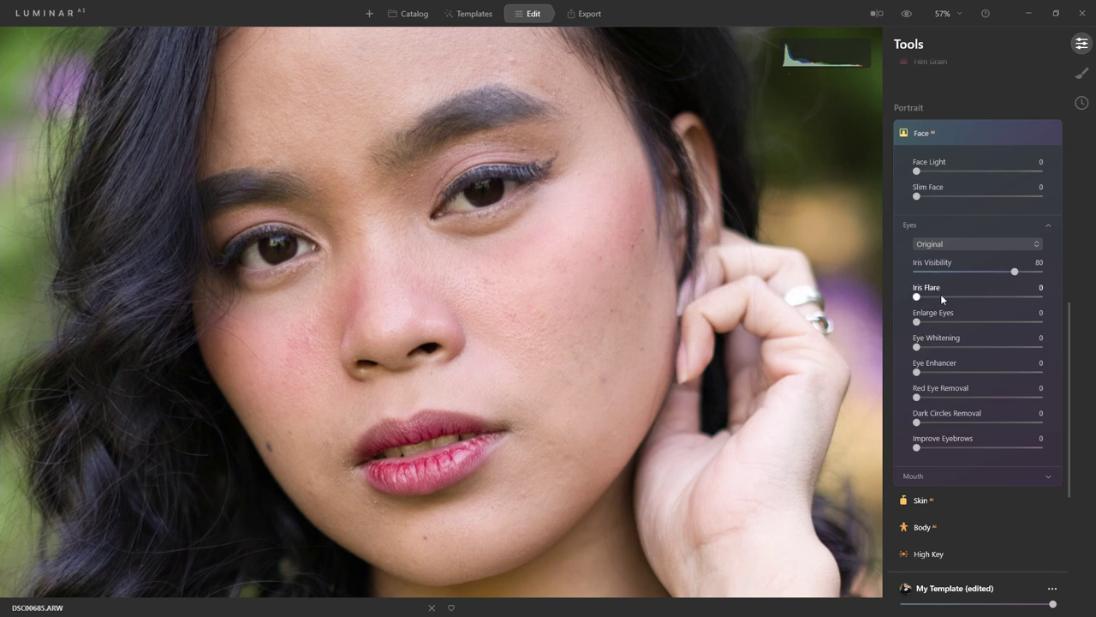
click(984, 296)
drag(985, 297, 975, 296)
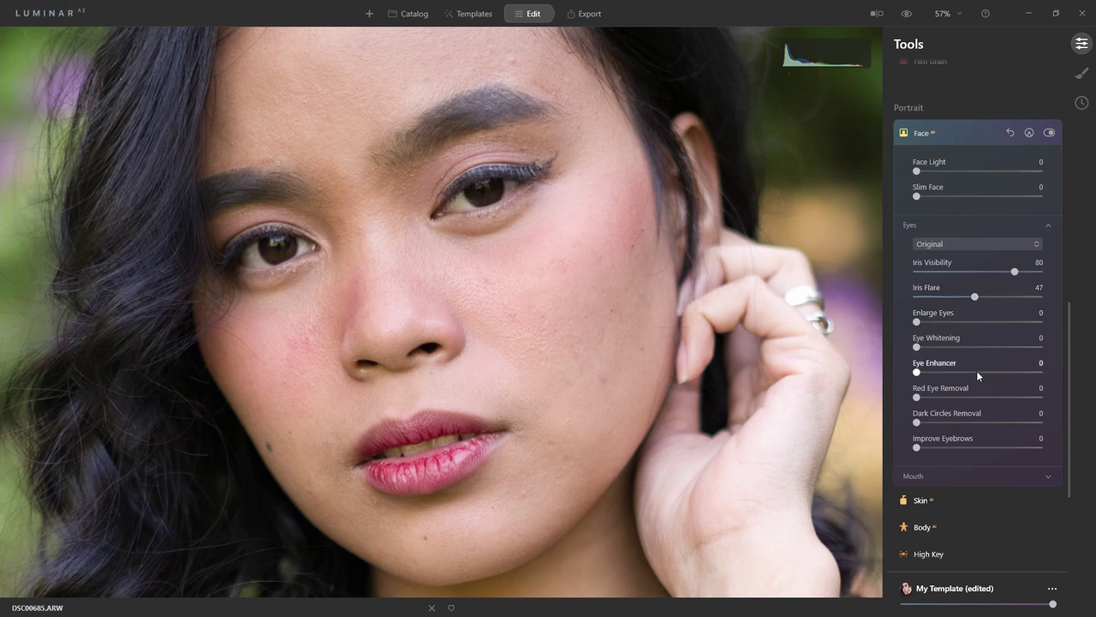
Step: Set Eye Whitening to 23 and Eye Enhancer to 50 for the eyes in Face AI
drag(935, 347, 944, 345)
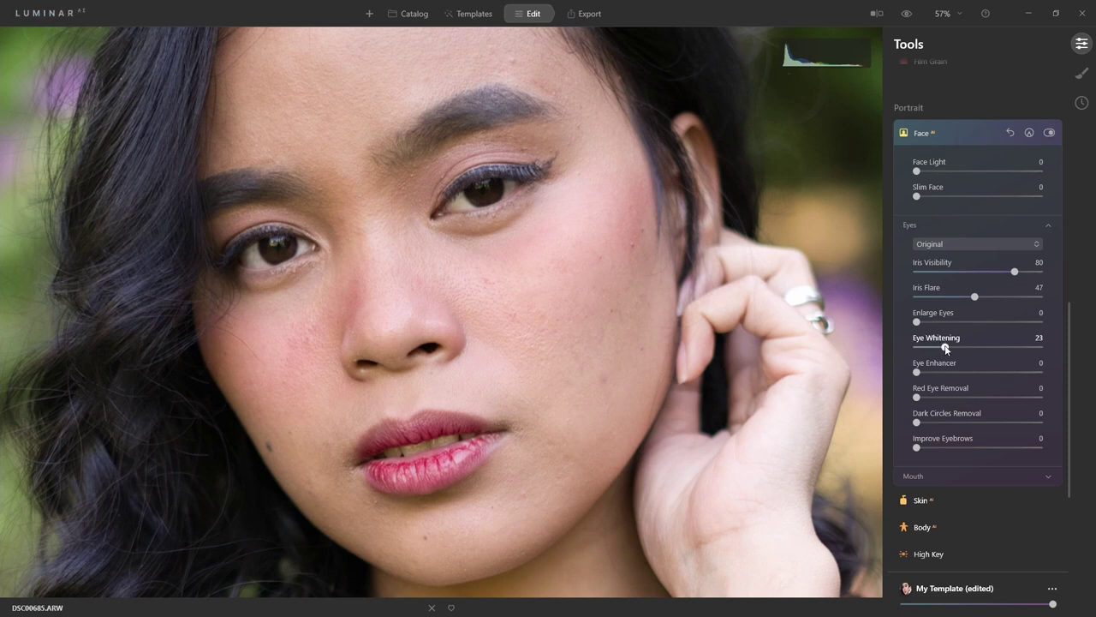
click(978, 372)
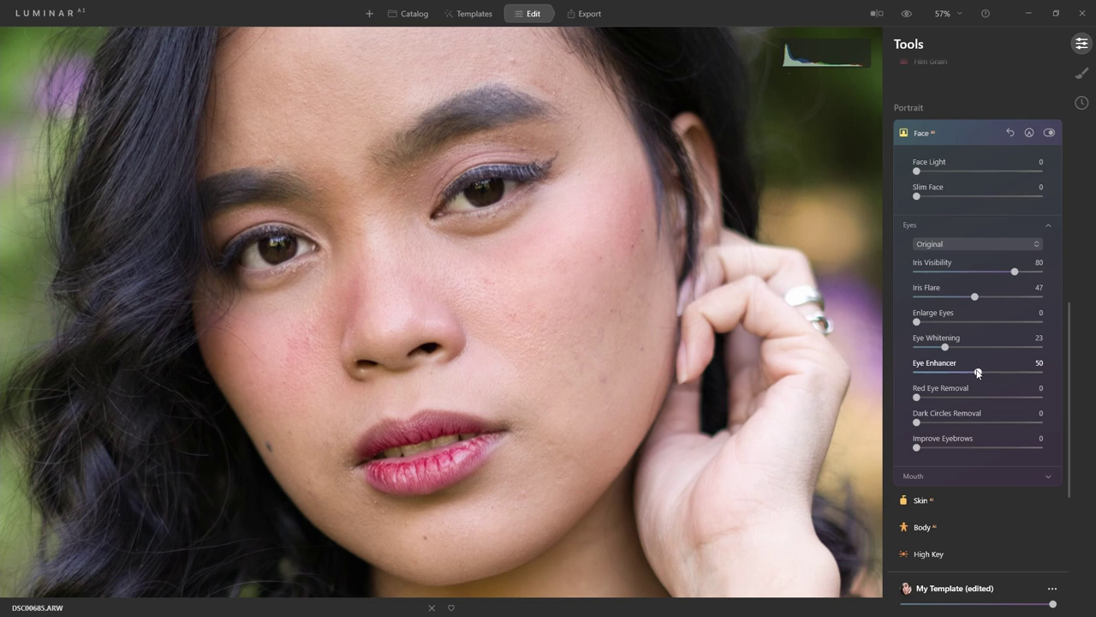
scroll(975, 348, down, 1)
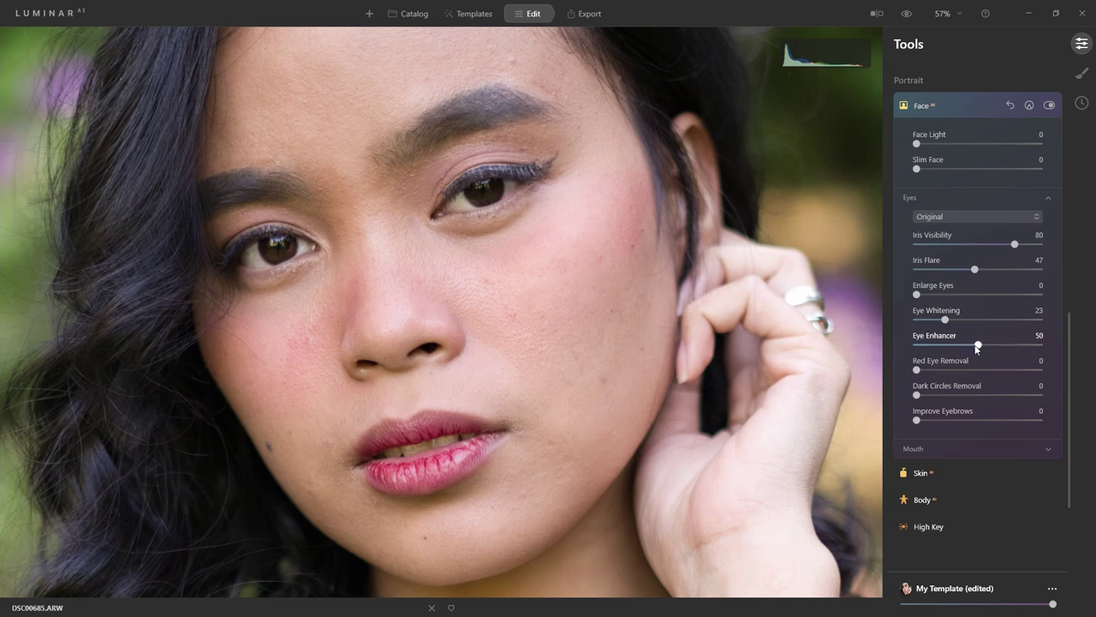
click(959, 445)
scroll(972, 304, down, 4)
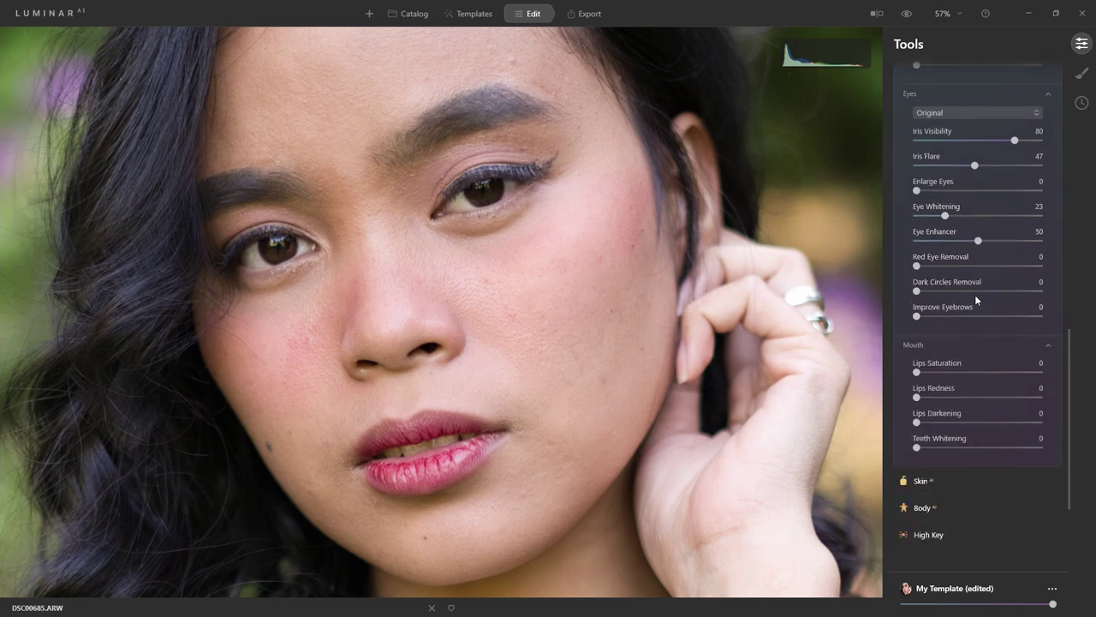
scroll(972, 306, down, 2)
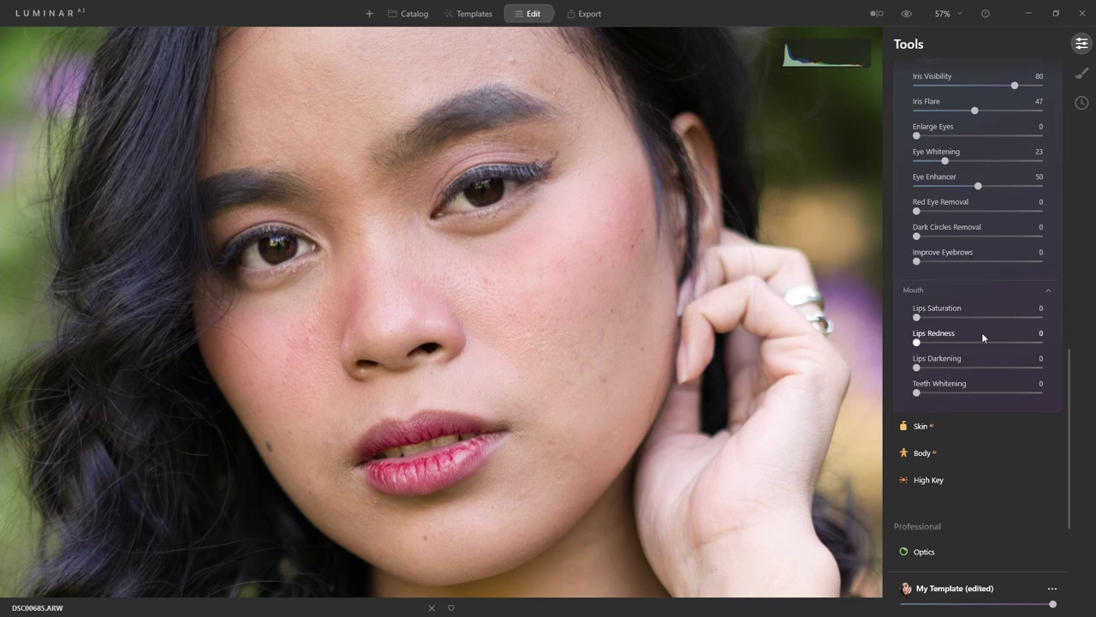
Step: Smooth the facial skin with Skin AI, testing Amount 50 before raising it to 100
click(947, 426)
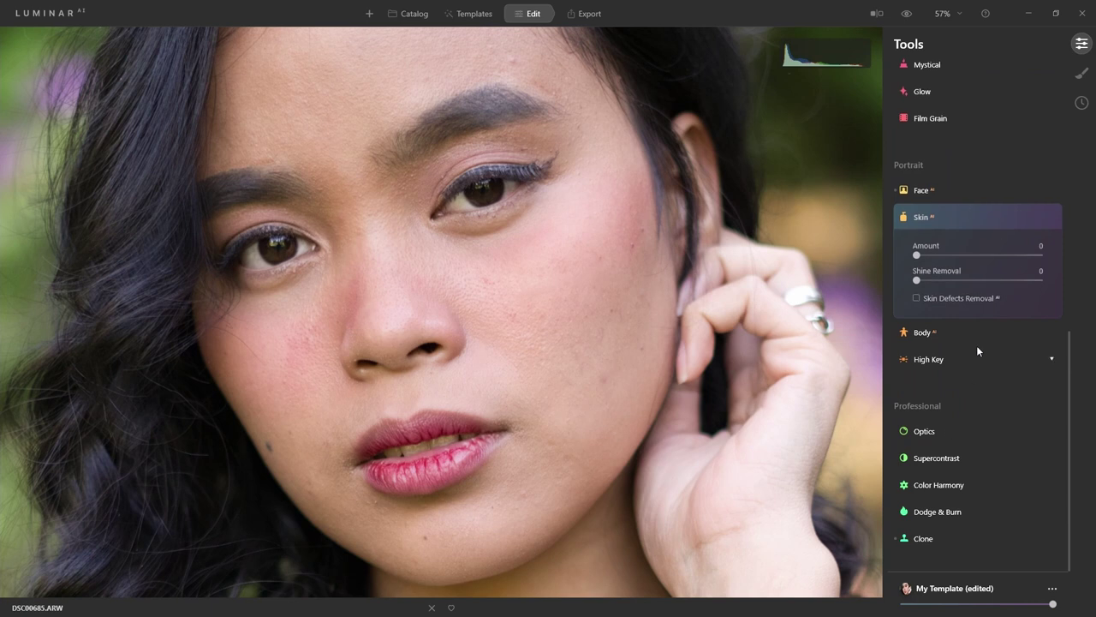
click(979, 255)
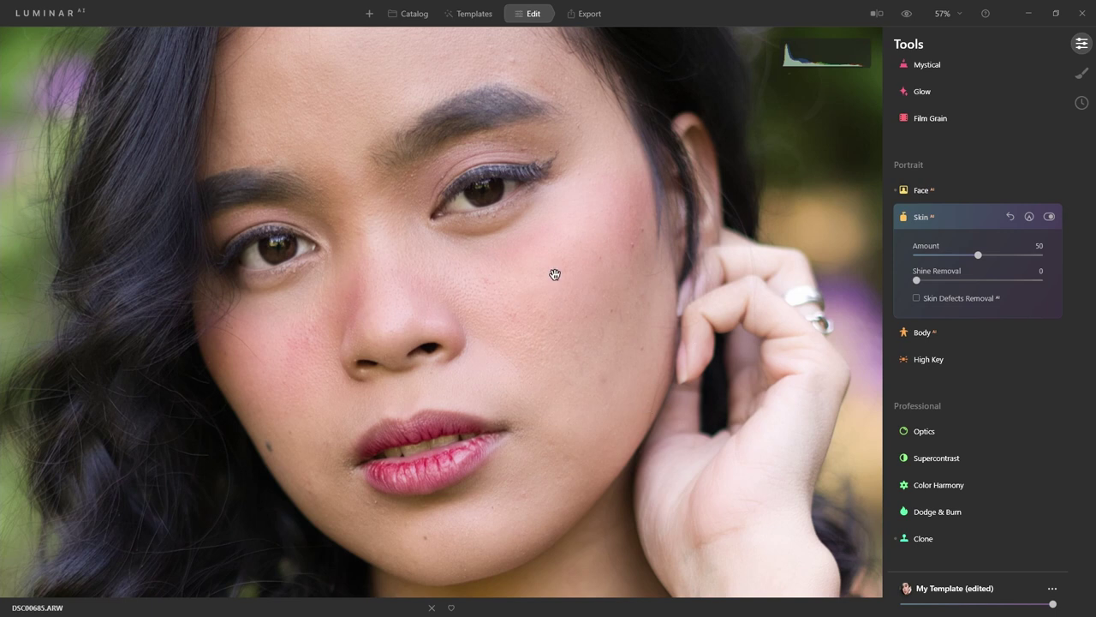
drag(572, 281, 570, 328)
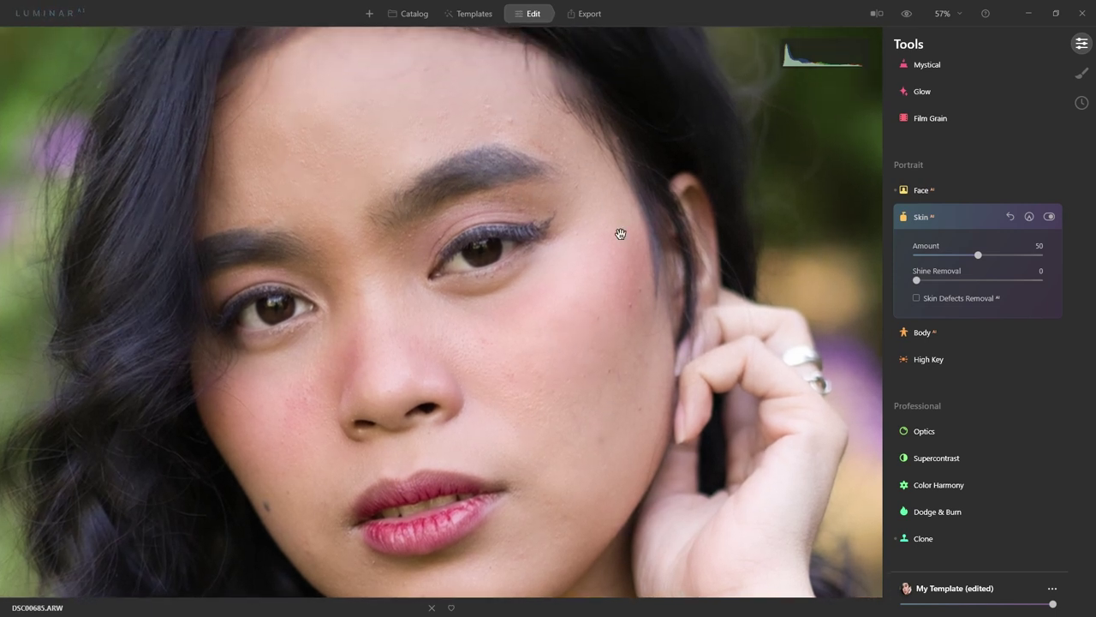
drag(620, 354, 616, 316)
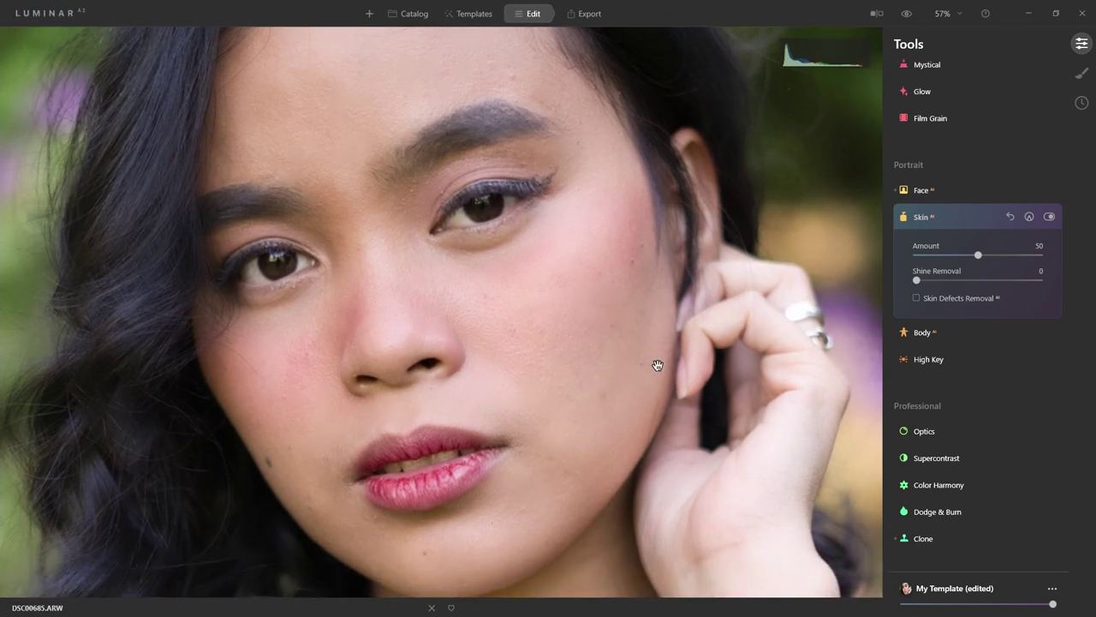
drag(988, 259, 1050, 262)
scroll(575, 302, down, 2)
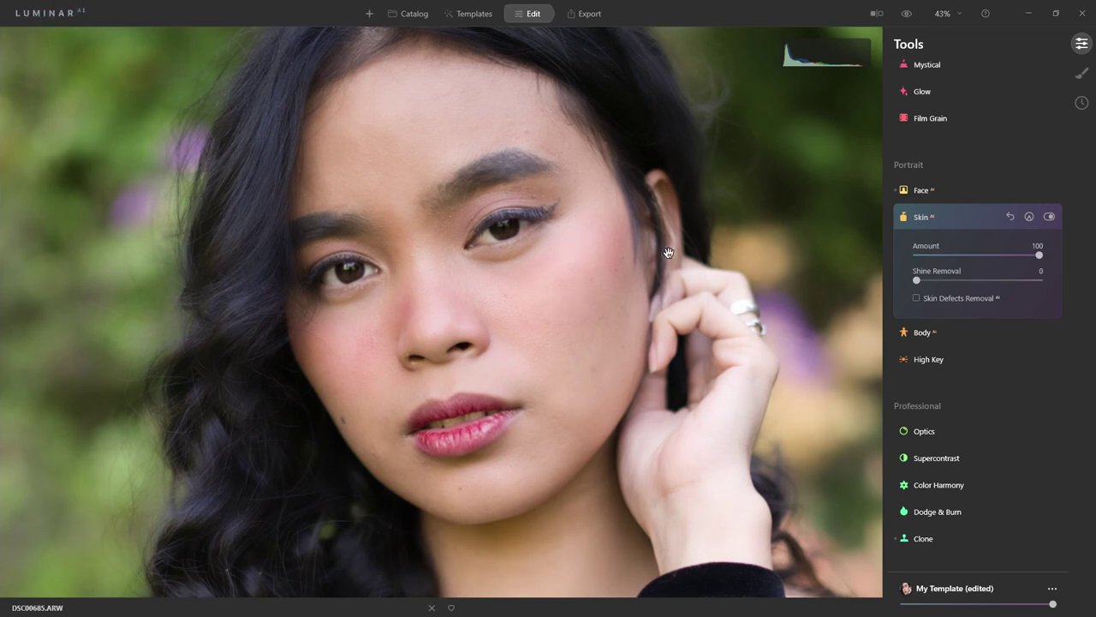
Step: Reduce the Skin AI smoothing to Amount 45 and set Shine Removal to 40
click(972, 254)
drag(957, 281, 966, 286)
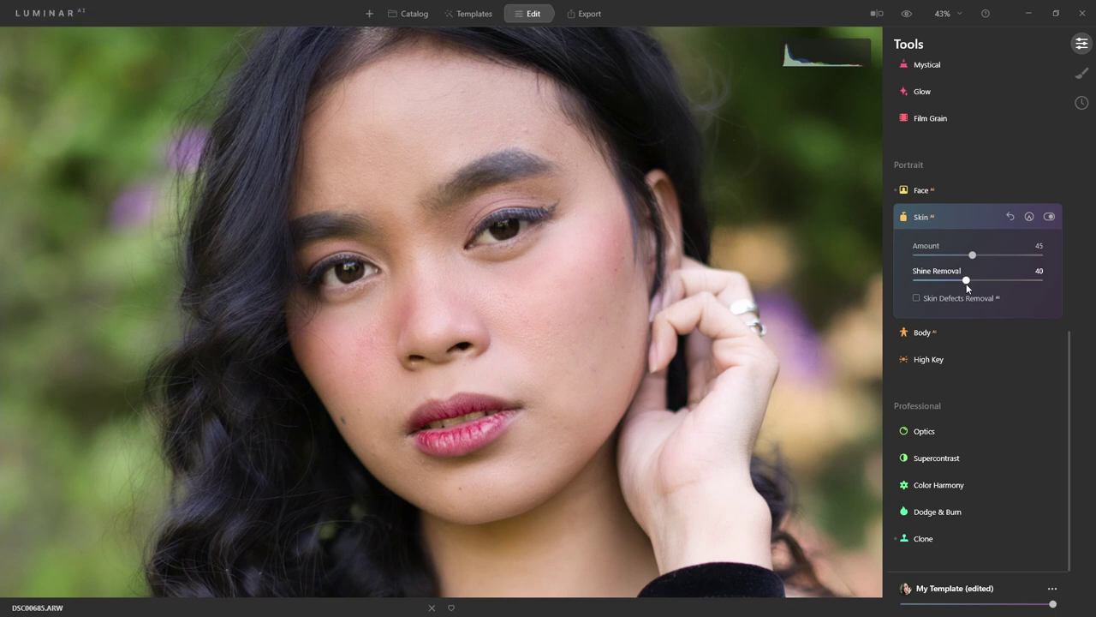
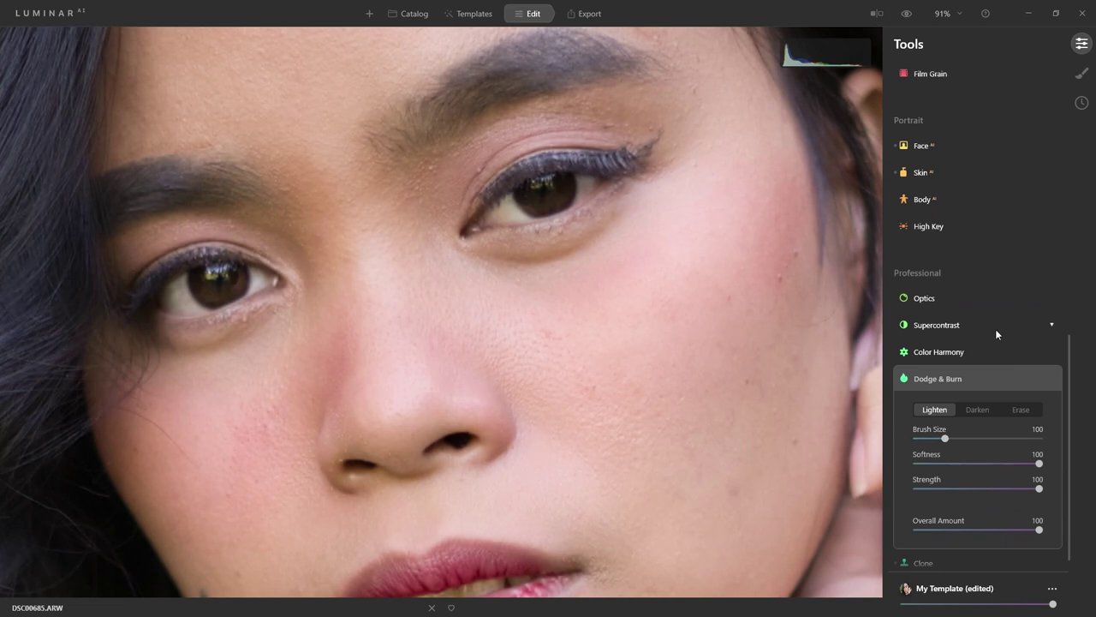
Step: Lighten the iris with the Dodge & Burn brush at Brush Size 23, Softness 80 and Strength 43
click(933, 410)
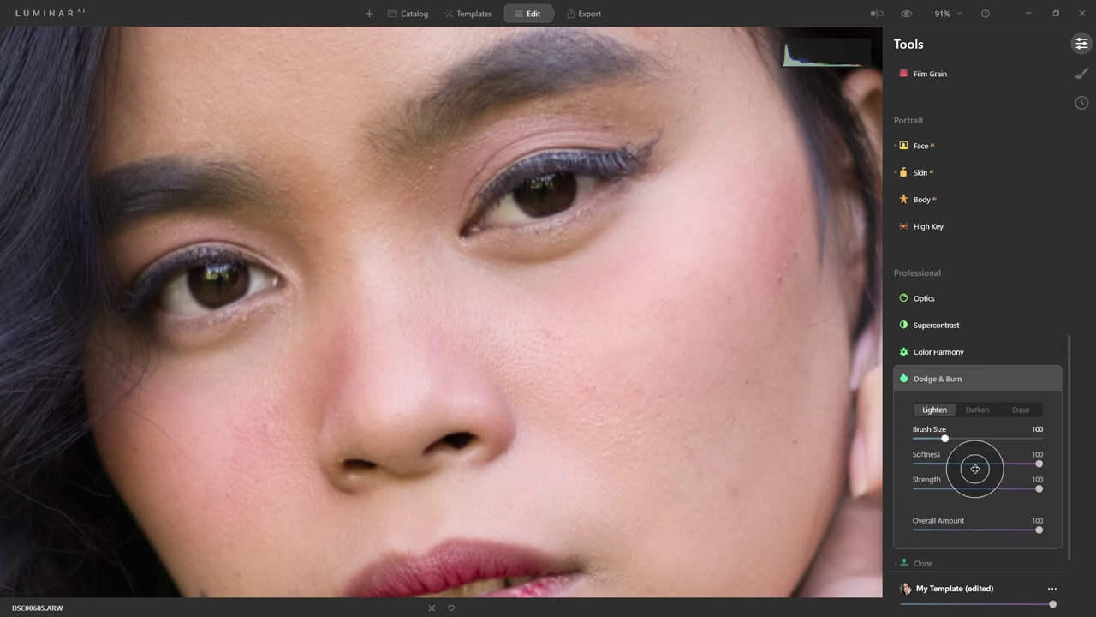
key(bracketleft)
key(bracketleft)
key(bracketleft)
key(bracketleft)
key(bracketleft)
key(bracketleft)
key(bracketleft)
key(bracketleft)
key(bracketleft)
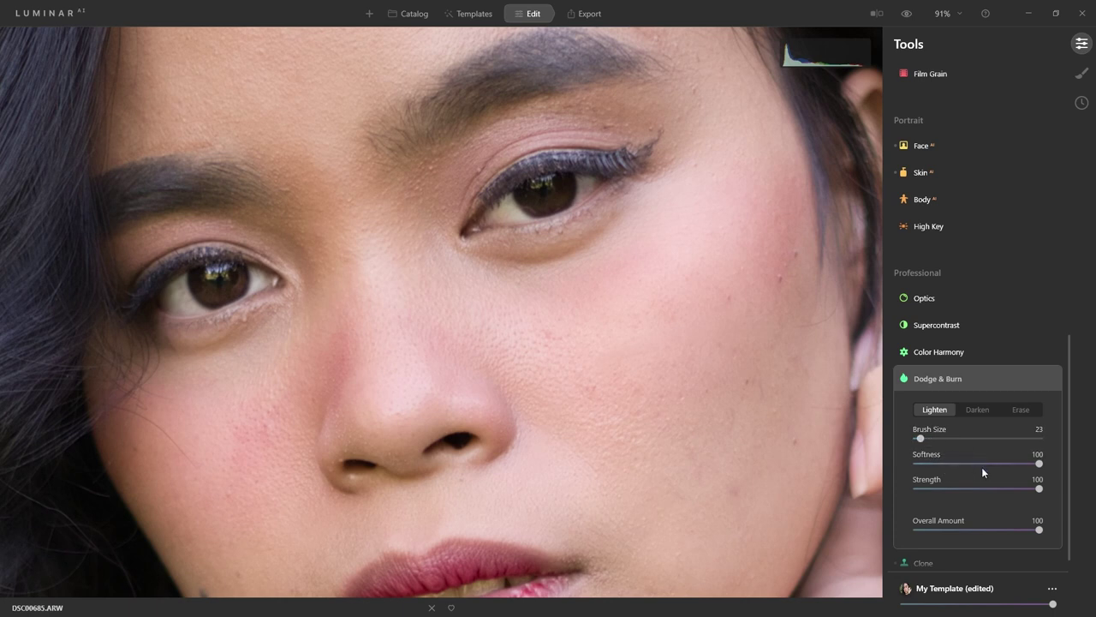
click(1020, 463)
drag(1012, 493, 980, 499)
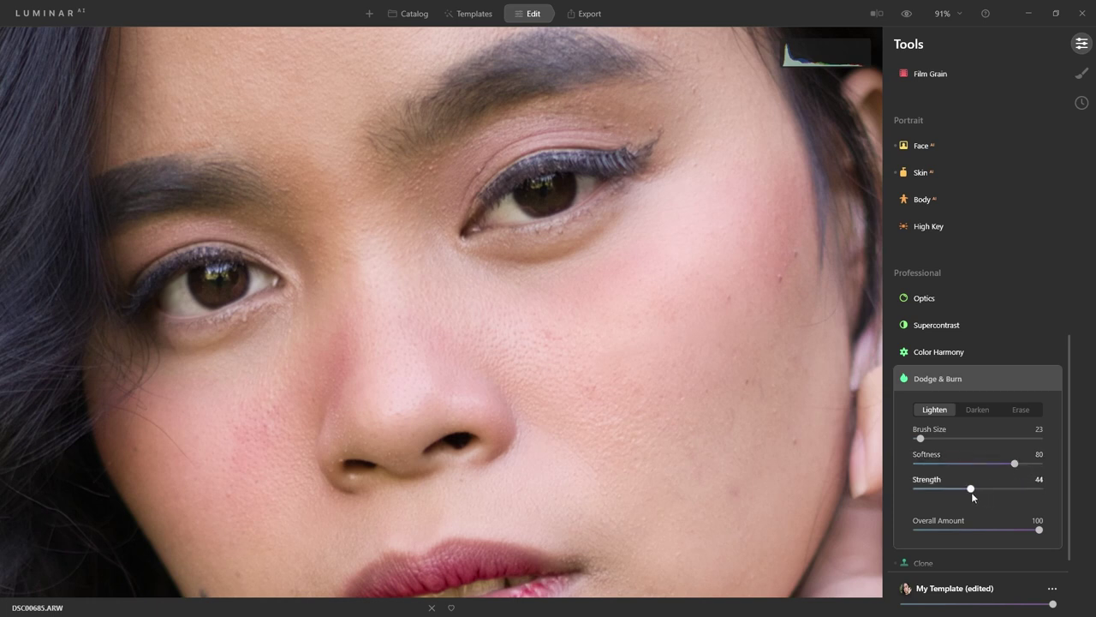
drag(971, 492, 968, 493)
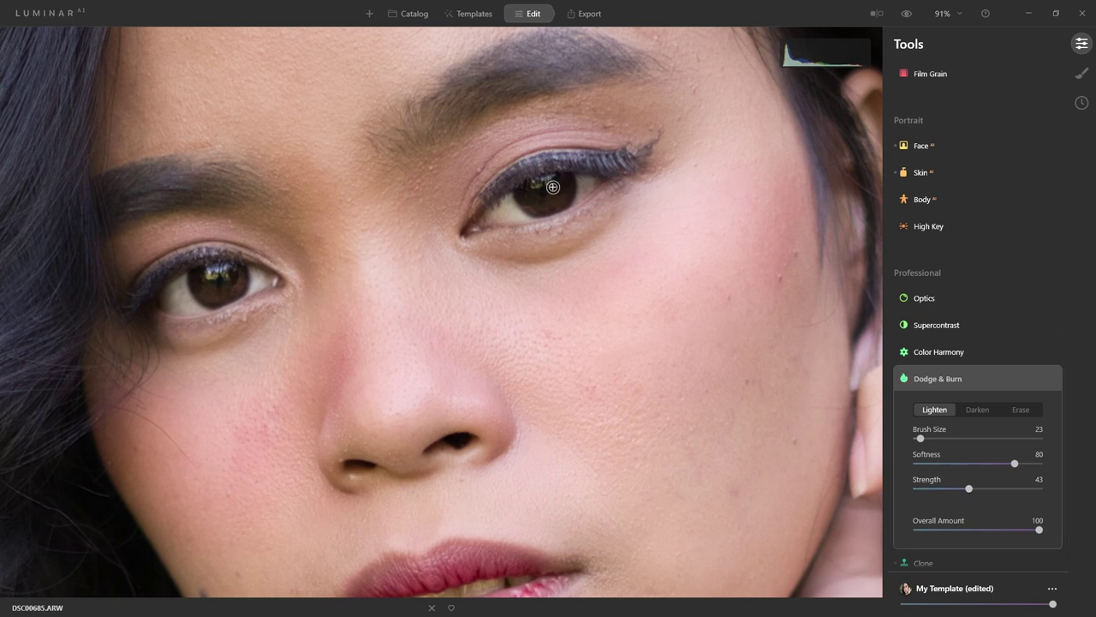
drag(560, 192, 631, 219)
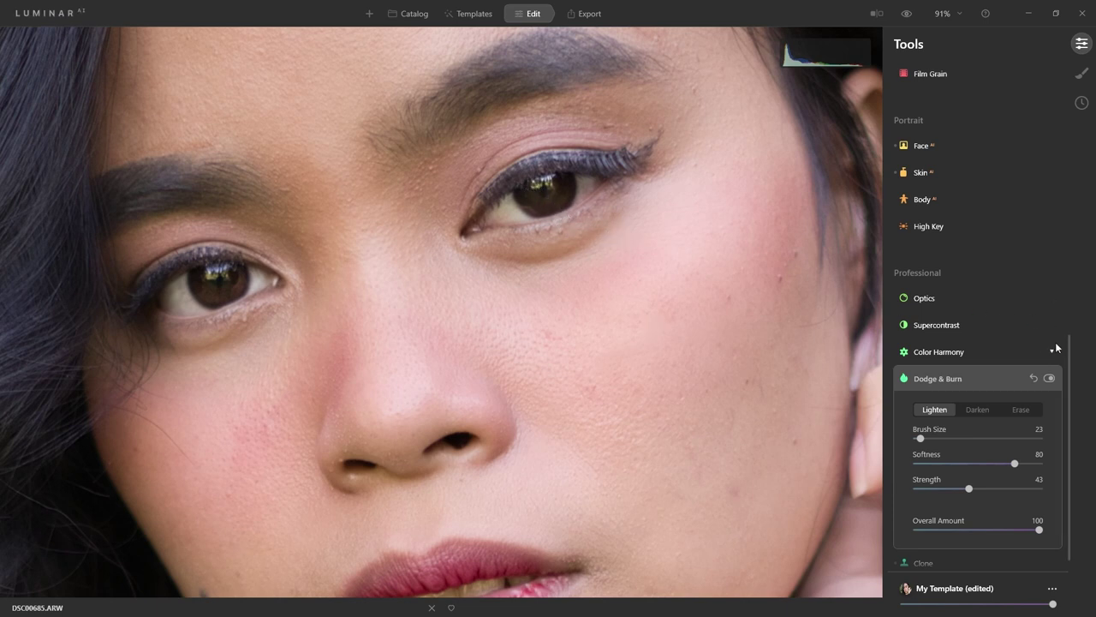
Step: Compare the eyes with and without the Dodge & Burn effect, leaving it enabled, and close the tool
click(1051, 379)
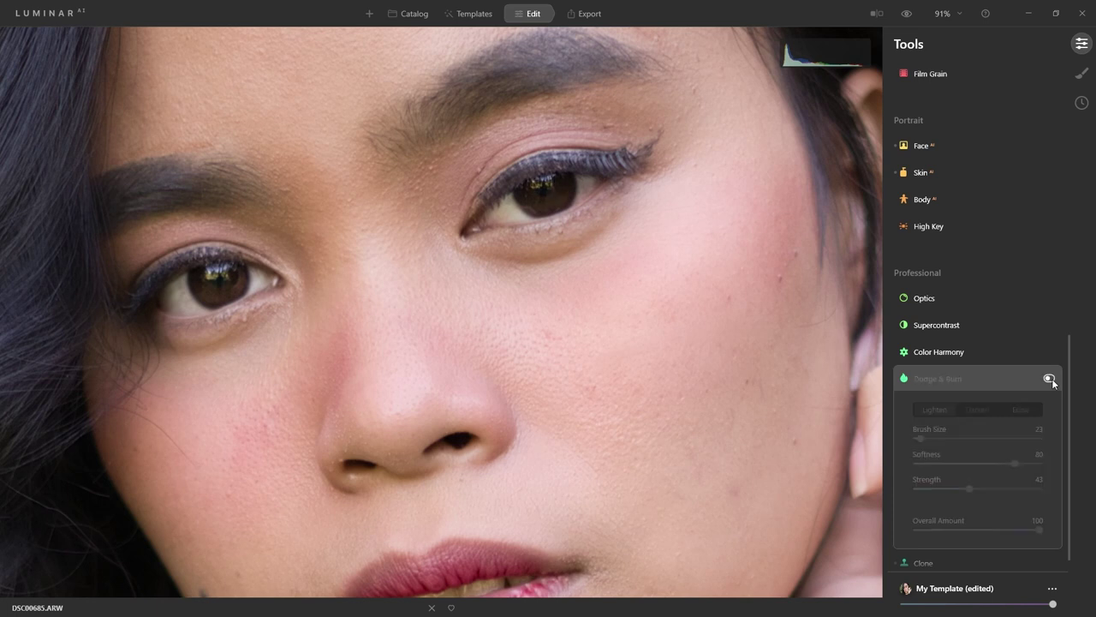
click(1050, 378)
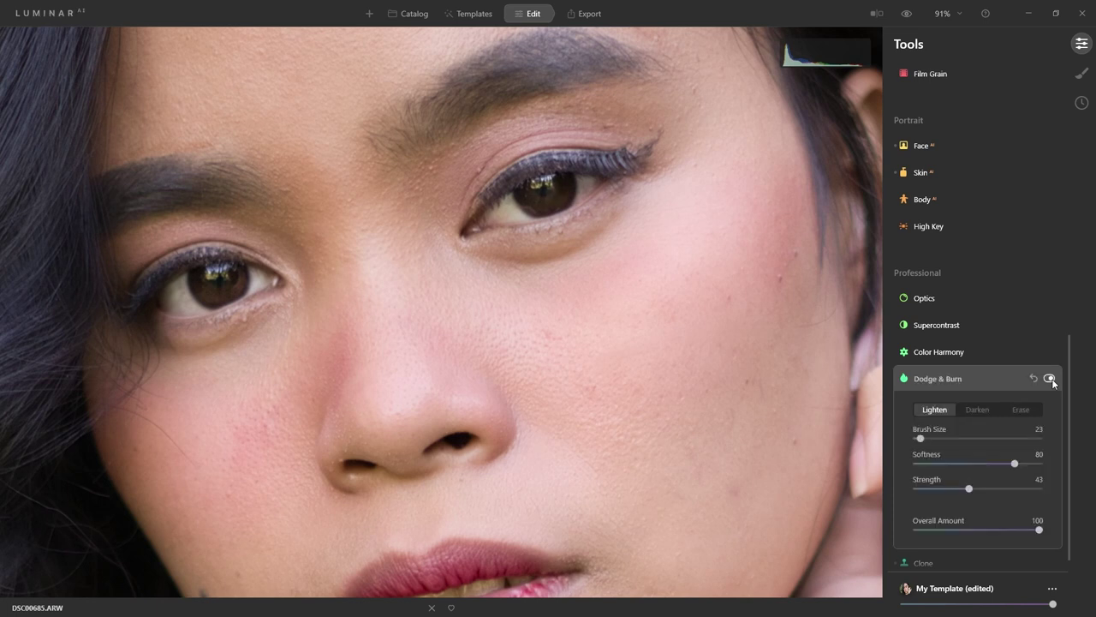
click(1050, 379)
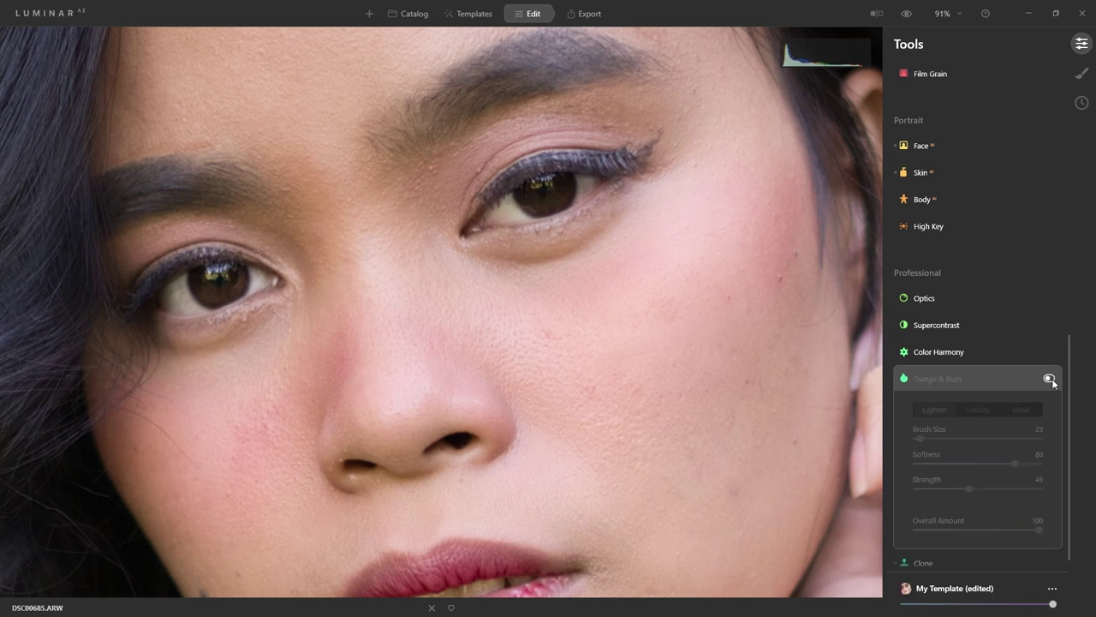
click(1051, 378)
scroll(685, 216, down, 2)
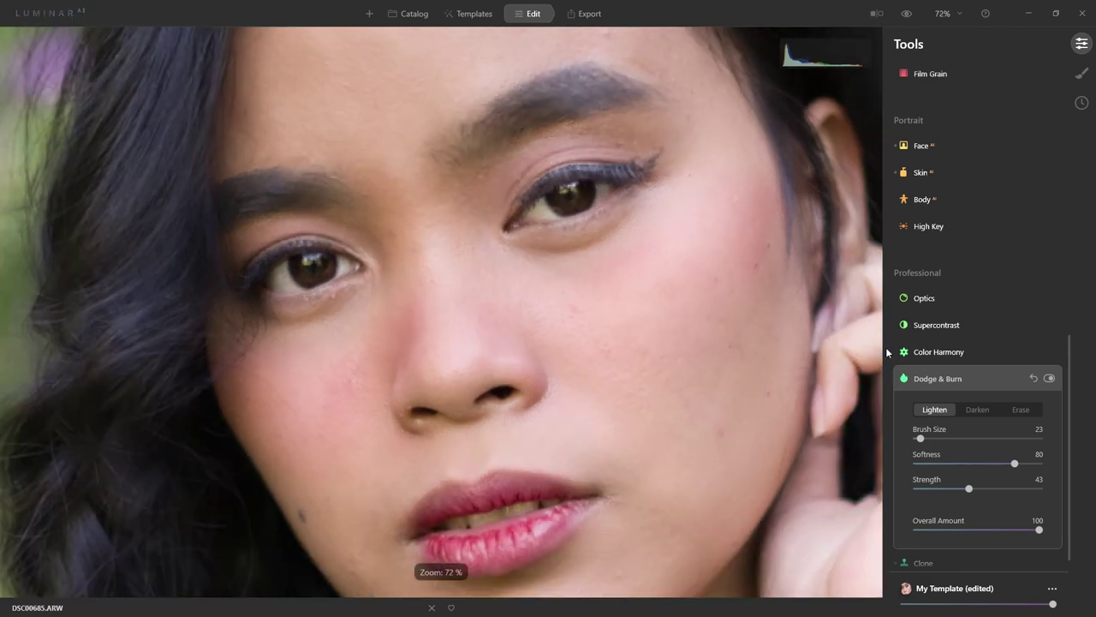
click(960, 381)
Step: Compare the edited portrait with the original and inspect the full image
scroll(753, 345, down, 4)
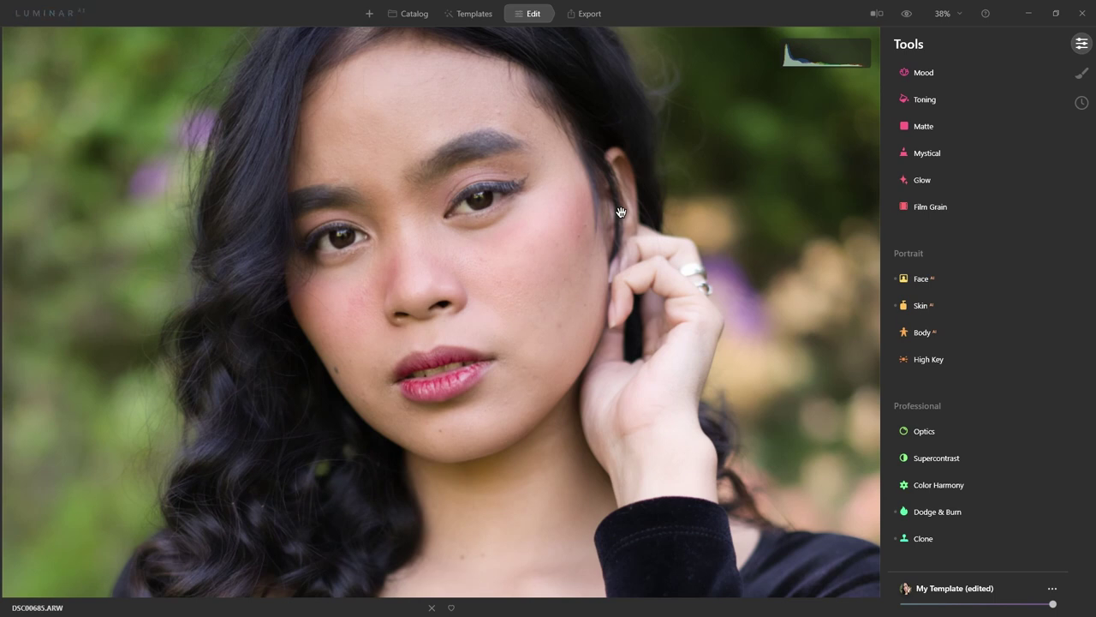
key(backslash)
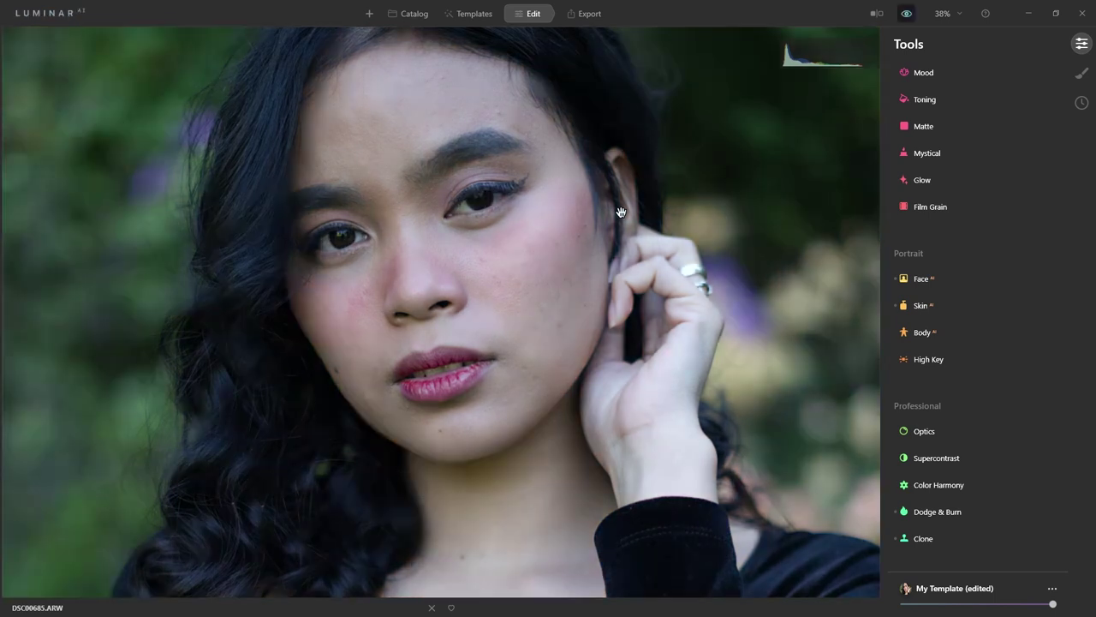
key(backslash)
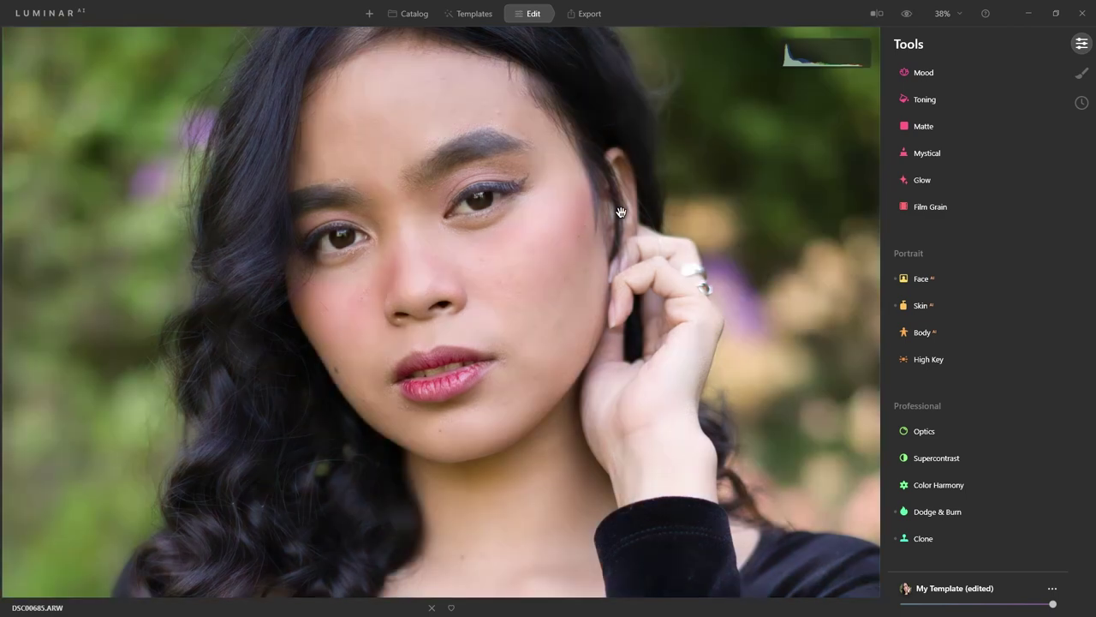
scroll(621, 211, down, 3)
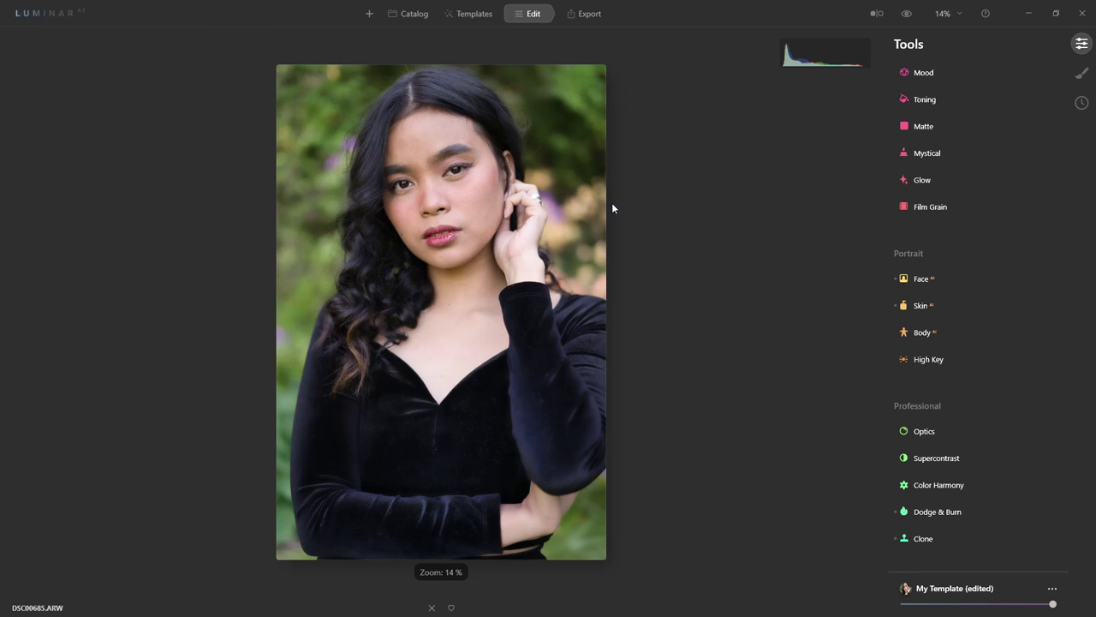
scroll(612, 208, up, 1)
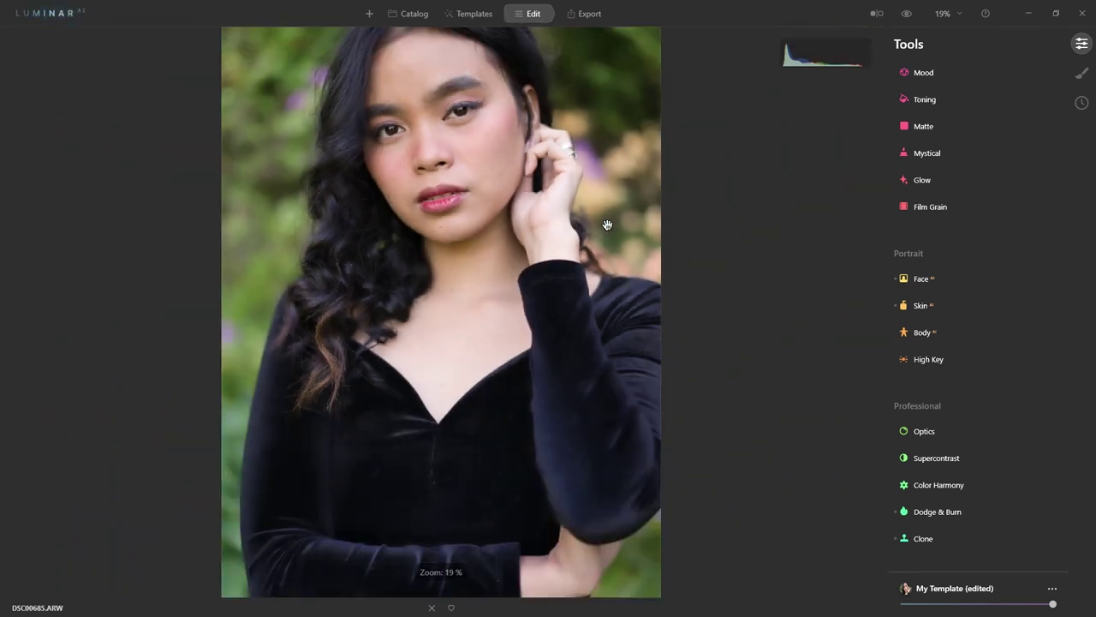
scroll(605, 222, down, 1)
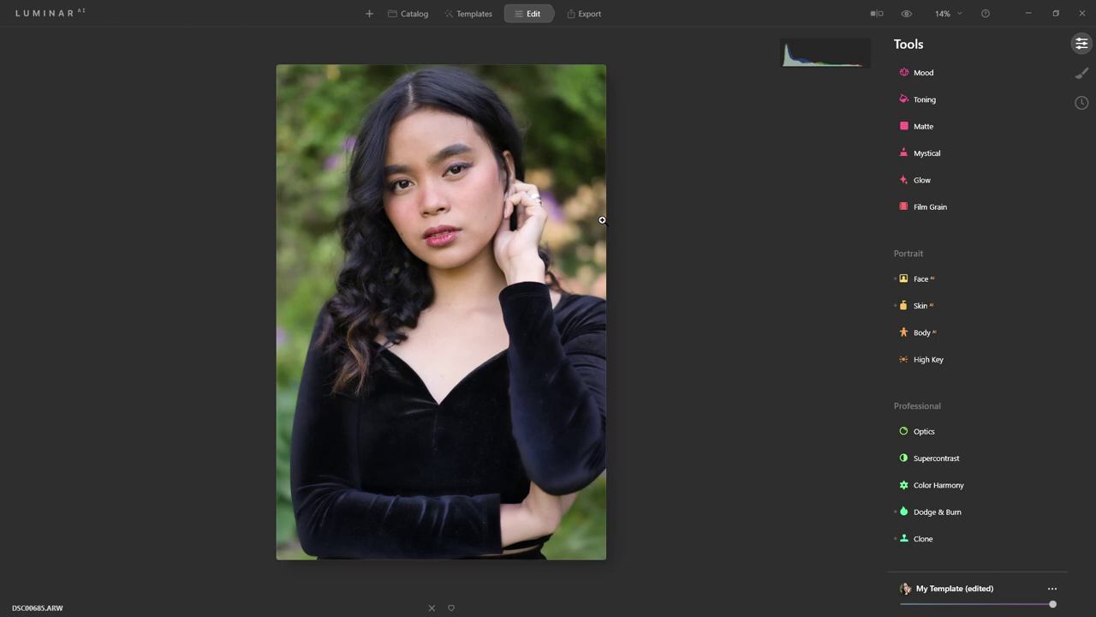
Step: Add a Basic local mask adjustment with Warmth 61, Saturation 25 and Vibrance 17
click(1083, 74)
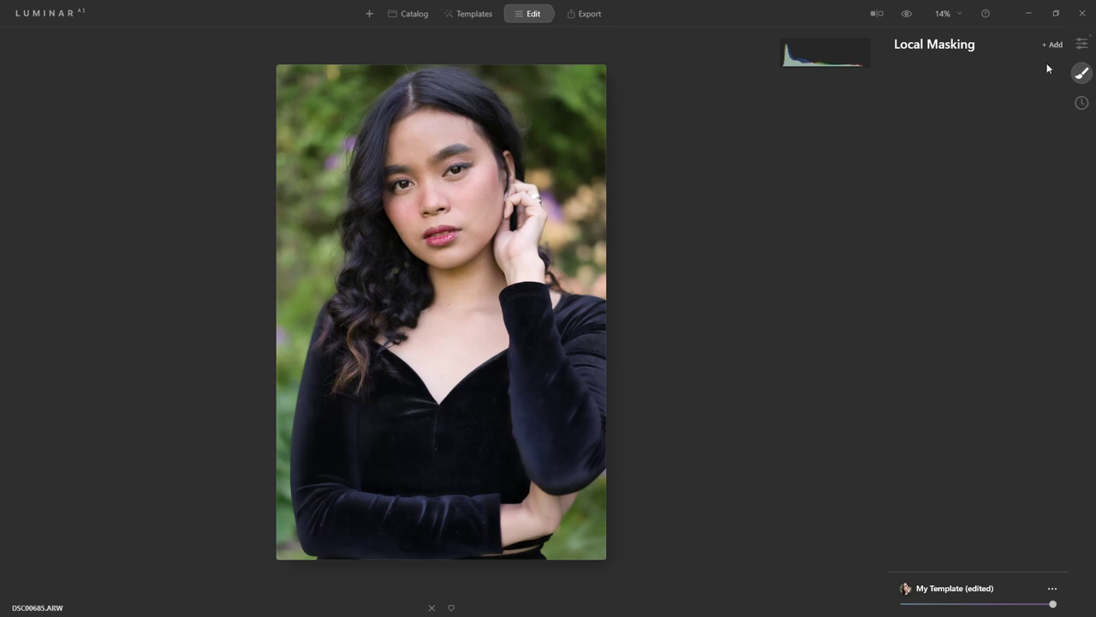
click(1046, 63)
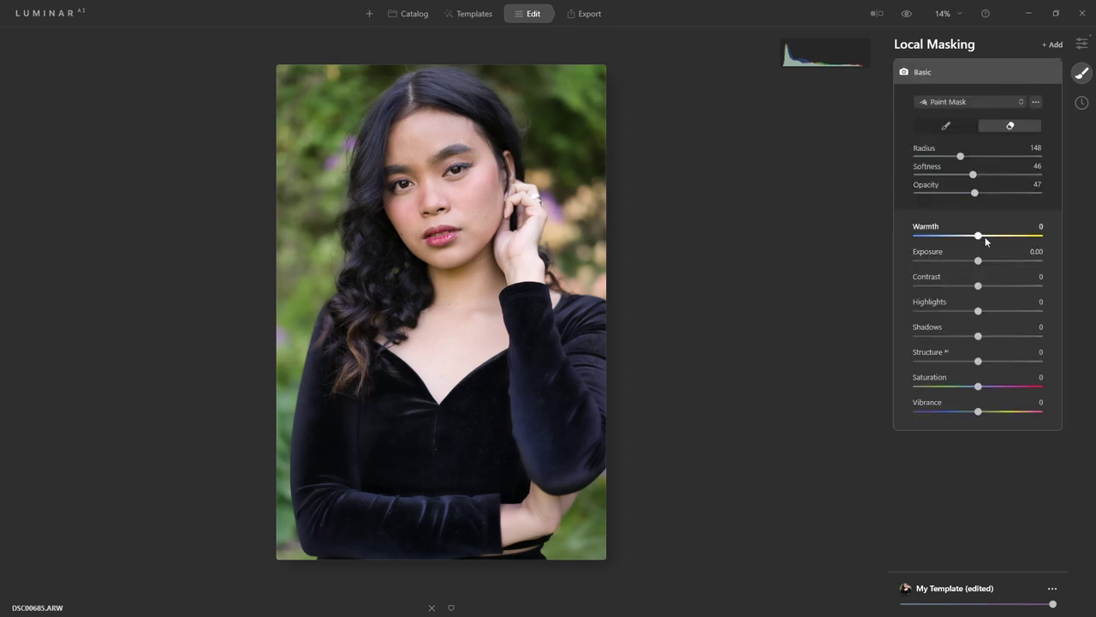
drag(979, 237, 1018, 238)
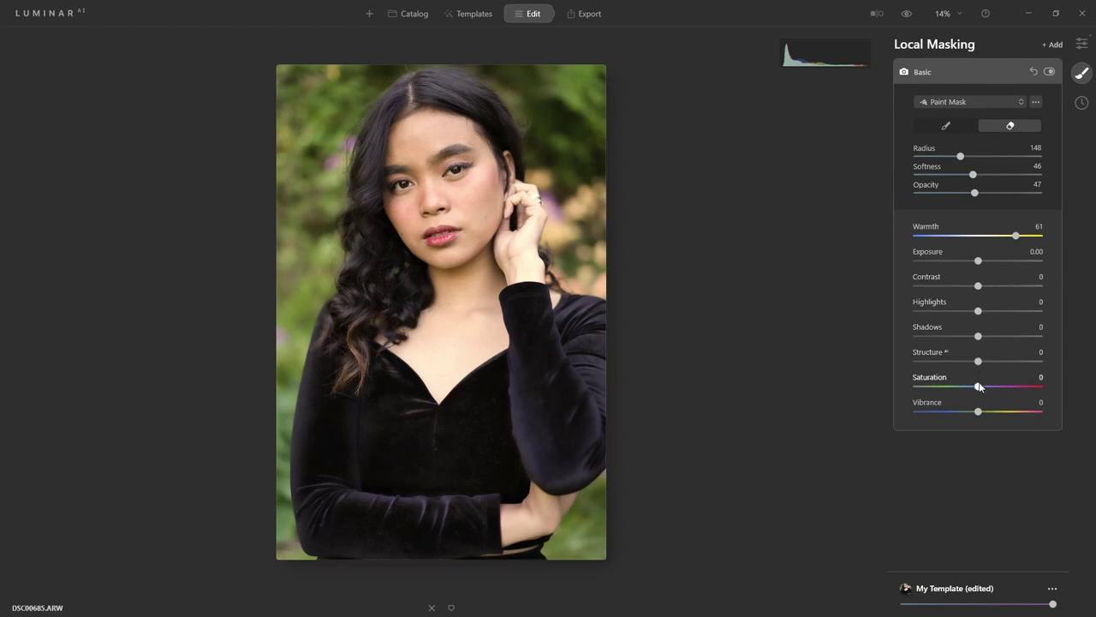
drag(983, 388, 995, 391)
drag(978, 412, 990, 413)
drag(1002, 391, 994, 390)
drag(990, 411, 989, 411)
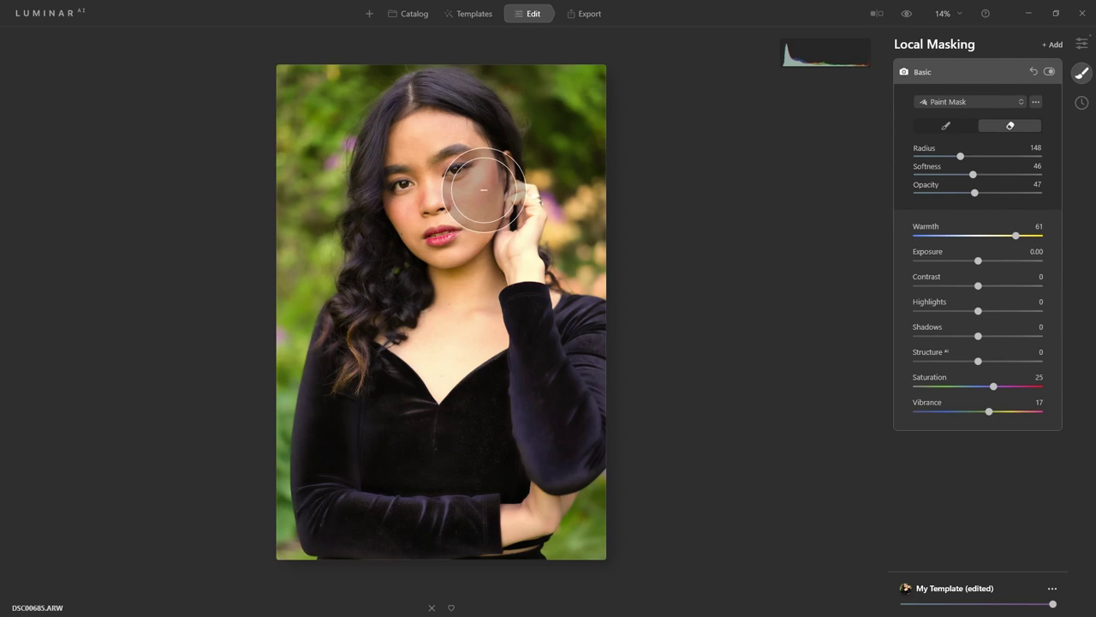
Step: Erase the Basic local adjustment from the woman, raising eraser Opacity to 76, and compare the result with the adjustment off
mouse_move(489, 239)
mouse_down()
mouse_move(481, 199)
mouse_move(484, 308)
mouse_move(462, 182)
mouse_move(429, 372)
mouse_move(411, 394)
mouse_move(416, 402)
mouse_move(449, 338)
mouse_move(449, 192)
mouse_move(478, 165)
mouse_move(525, 307)
mouse_move(509, 229)
mouse_move(532, 379)
mouse_move(527, 257)
mouse_move(562, 389)
mouse_move(503, 353)
mouse_move(497, 367)
mouse_move(459, 326)
mouse_move(421, 375)
mouse_move(448, 445)
mouse_move(402, 426)
mouse_move(392, 560)
mouse_move(443, 476)
mouse_move(496, 537)
mouse_move(519, 541)
mouse_move(483, 520)
mouse_move(513, 560)
mouse_move(563, 532)
mouse_move(557, 425)
mouse_move(594, 486)
mouse_move(593, 383)
mouse_move(615, 476)
mouse_move(605, 486)
mouse_move(614, 418)
mouse_move(544, 295)
mouse_move(516, 206)
mouse_move(473, 159)
mouse_move(444, 252)
mouse_move(440, 337)
mouse_move(438, 203)
mouse_move(470, 157)
mouse_move(489, 162)
mouse_move(516, 202)
mouse_move(538, 248)
mouse_move(545, 318)
mouse_move(591, 402)
mouse_move(569, 484)
mouse_move(427, 596)
mouse_move(396, 568)
mouse_move(383, 508)
mouse_move(428, 354)
mouse_move(403, 414)
mouse_move(442, 527)
mouse_move(494, 541)
mouse_move(566, 478)
mouse_move(593, 526)
mouse_move(536, 563)
mouse_move(592, 460)
mouse_move(609, 385)
mouse_move(460, 391)
mouse_move(391, 433)
mouse_move(467, 184)
mouse_move(514, 317)
mouse_up()
mouse_move(485, 207)
mouse_down()
mouse_move(486, 294)
mouse_move(494, 194)
mouse_move(492, 322)
mouse_move(477, 198)
mouse_move(484, 327)
mouse_move(473, 210)
mouse_move(495, 225)
mouse_move(502, 196)
mouse_up()
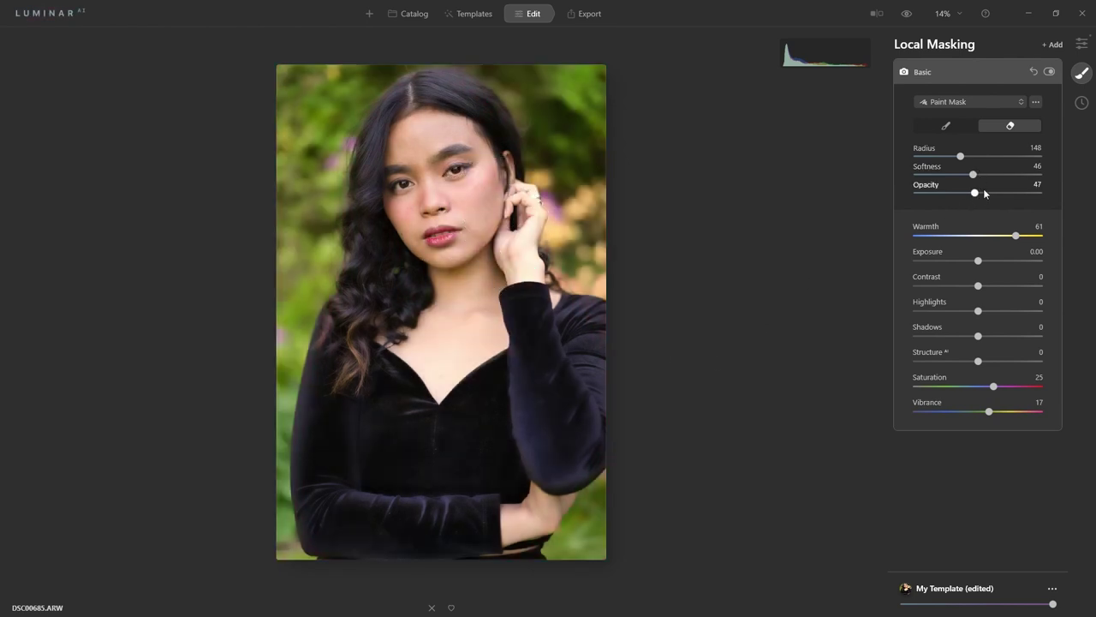
drag(977, 195, 1011, 193)
mouse_move(465, 196)
mouse_down()
mouse_move(485, 287)
mouse_move(472, 204)
mouse_move(510, 244)
mouse_move(506, 254)
mouse_move(468, 195)
mouse_move(447, 249)
mouse_move(452, 276)
mouse_move(473, 165)
mouse_move(532, 283)
mouse_move(547, 392)
mouse_move(548, 354)
mouse_move(608, 400)
mouse_move(613, 454)
mouse_move(594, 493)
mouse_move(612, 459)
mouse_move(508, 344)
mouse_move(485, 389)
mouse_move(463, 318)
mouse_move(445, 345)
mouse_move(452, 183)
mouse_move(471, 167)
mouse_move(508, 265)
mouse_move(490, 258)
mouse_move(473, 347)
mouse_move(408, 415)
mouse_move(422, 379)
mouse_move(392, 504)
mouse_move(416, 386)
mouse_move(388, 497)
mouse_move(410, 578)
mouse_move(411, 441)
mouse_move(466, 477)
mouse_move(492, 540)
mouse_move(528, 529)
mouse_move(531, 553)
mouse_move(557, 525)
mouse_move(530, 564)
mouse_move(468, 580)
mouse_move(461, 439)
mouse_move(498, 502)
mouse_move(597, 423)
mouse_move(593, 506)
mouse_up()
click(1049, 72)
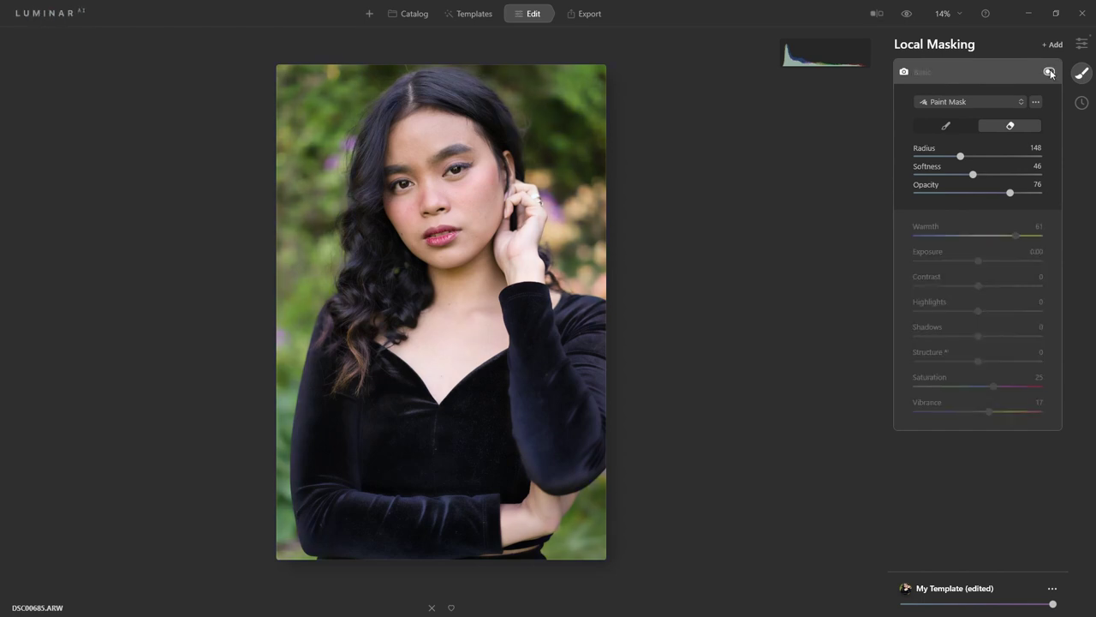
click(1049, 72)
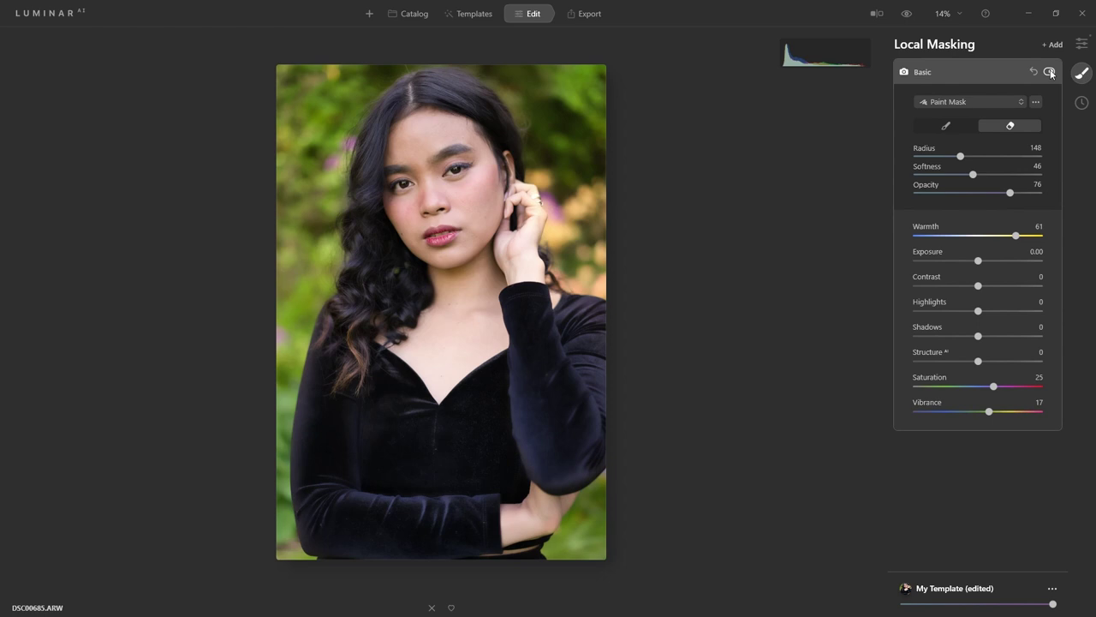
Step: Warm the whole portrait slightly by raising the Temperature in the Light adjustments
click(1082, 44)
scroll(966, 287, up, 5)
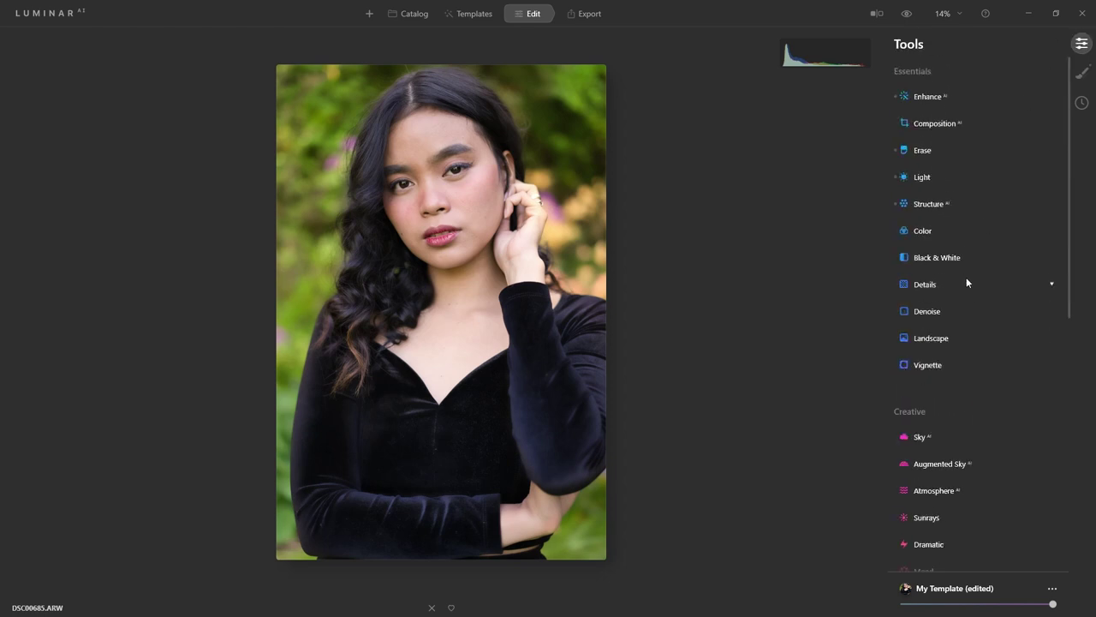
click(548, 214)
drag(557, 191, 562, 509)
click(563, 508)
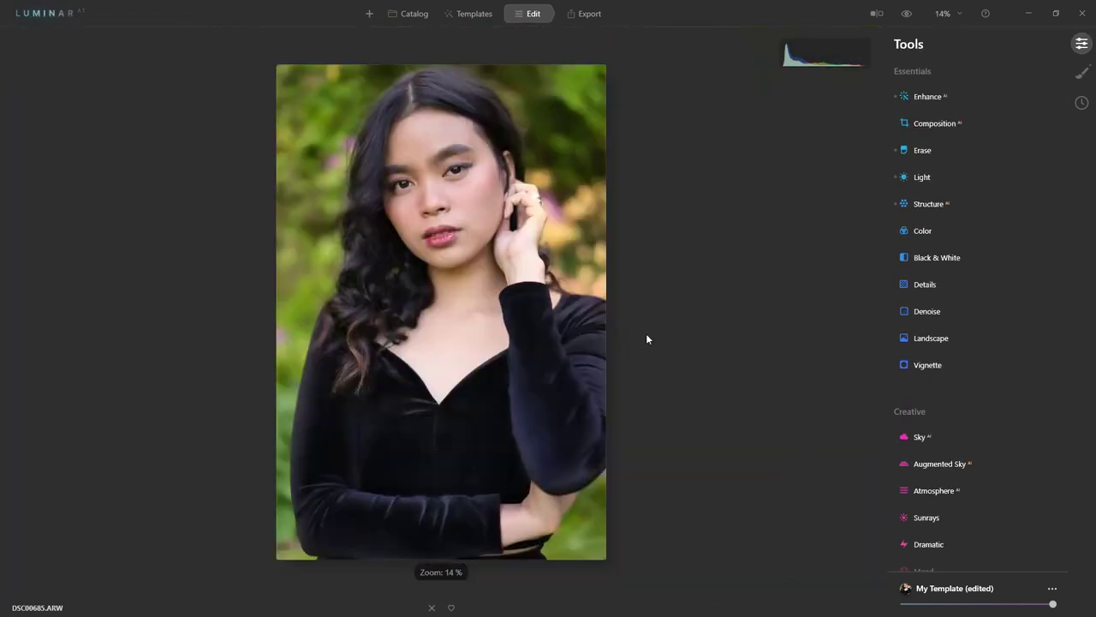
click(935, 176)
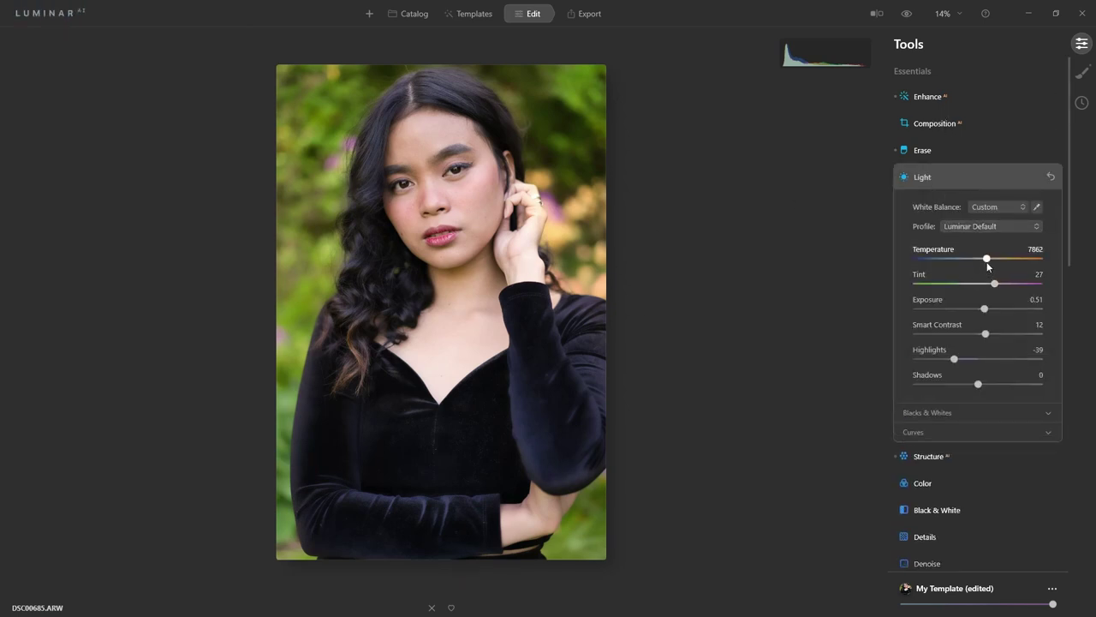
drag(987, 262, 994, 262)
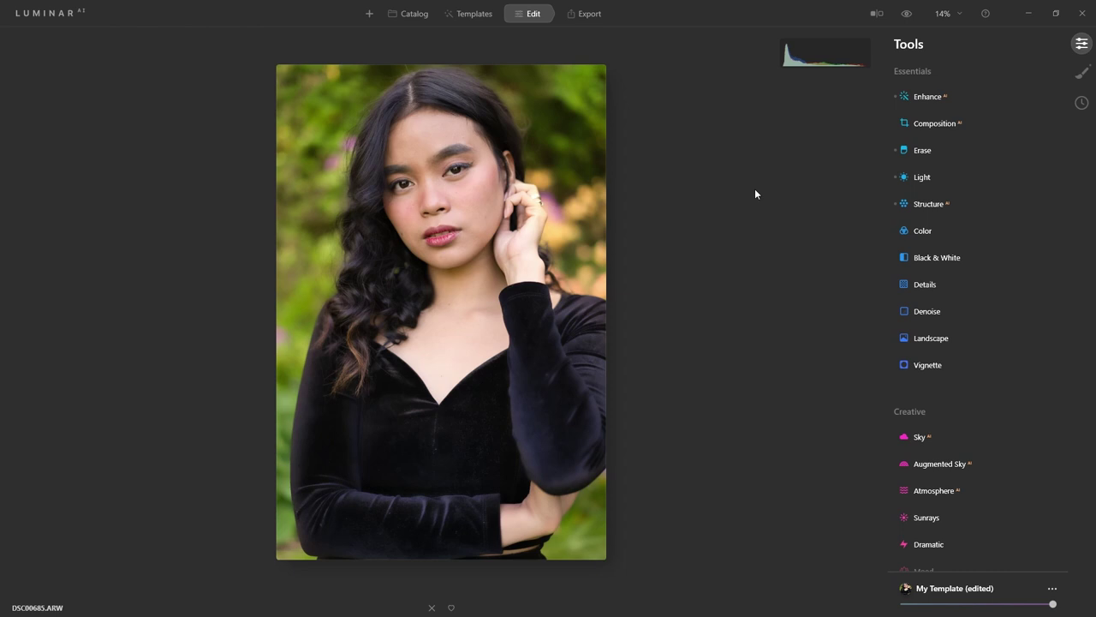
Step: Compare the finished portrait with the unedited original twice, ending on the edited version
key(backslash)
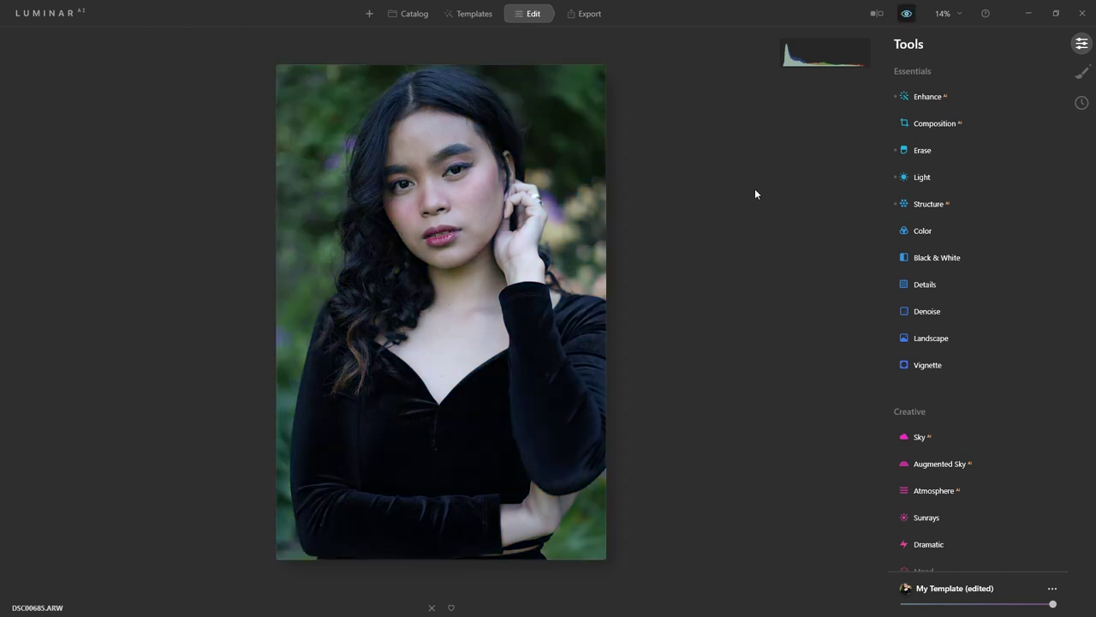
key(backslash)
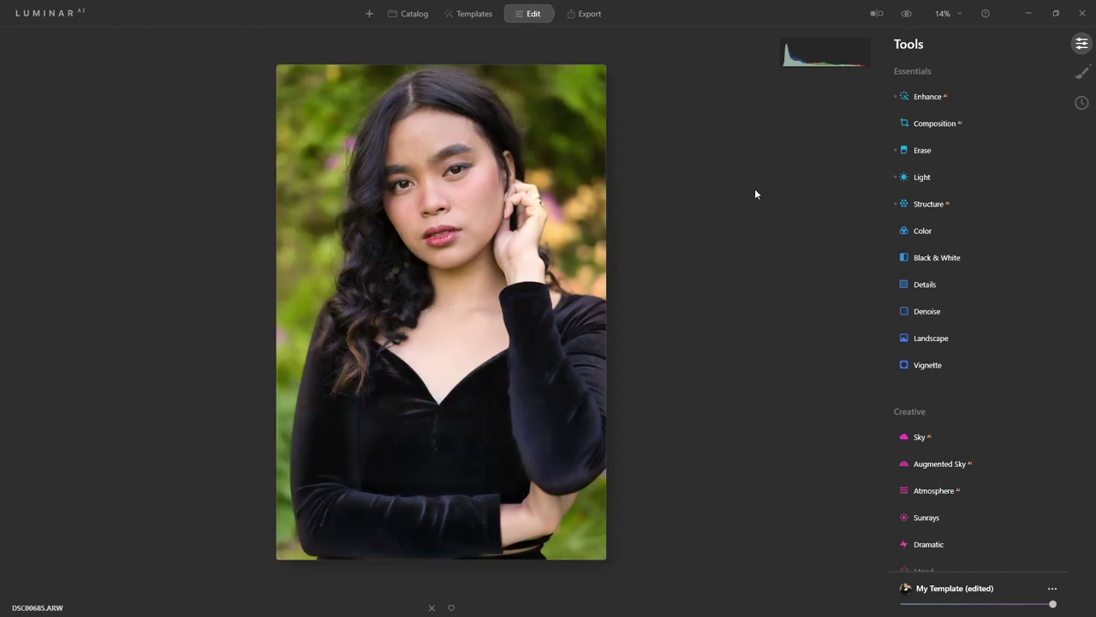
key(backslash)
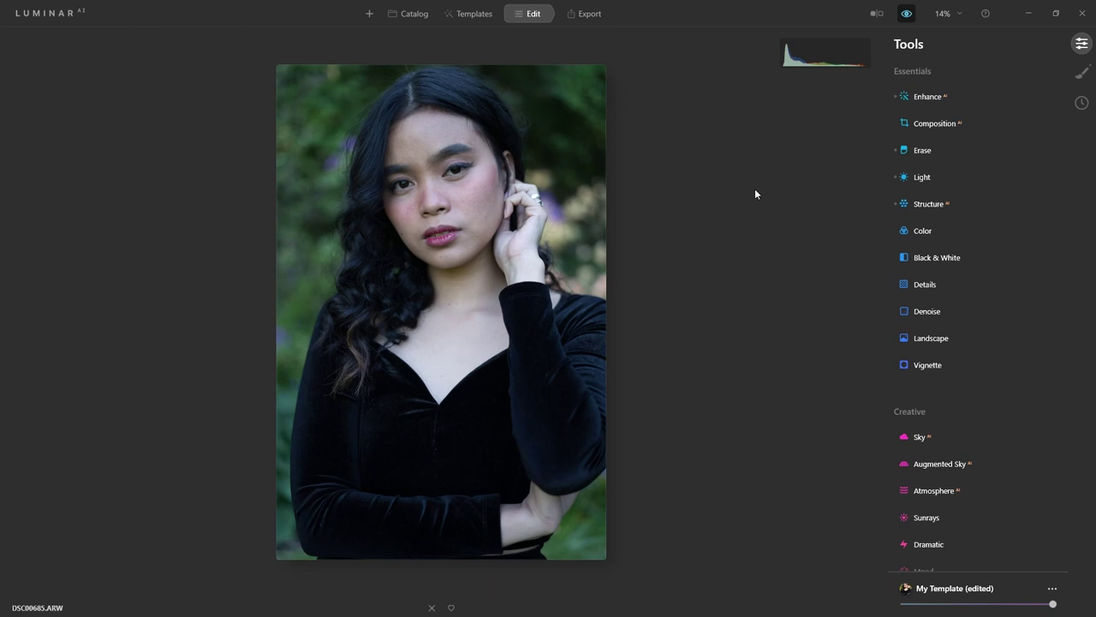
key(backslash)
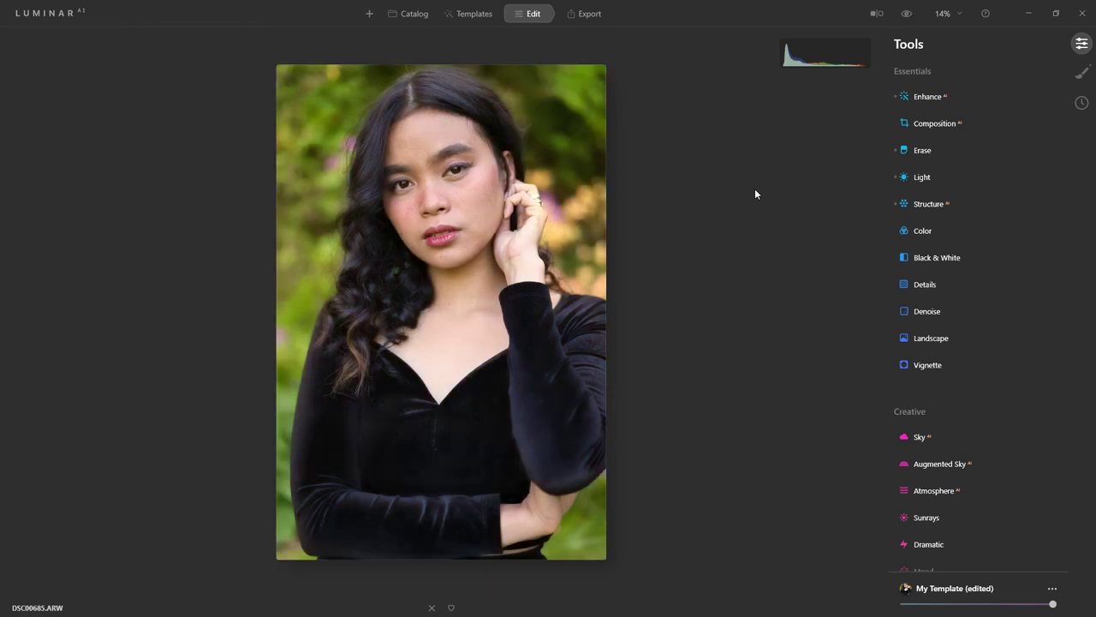